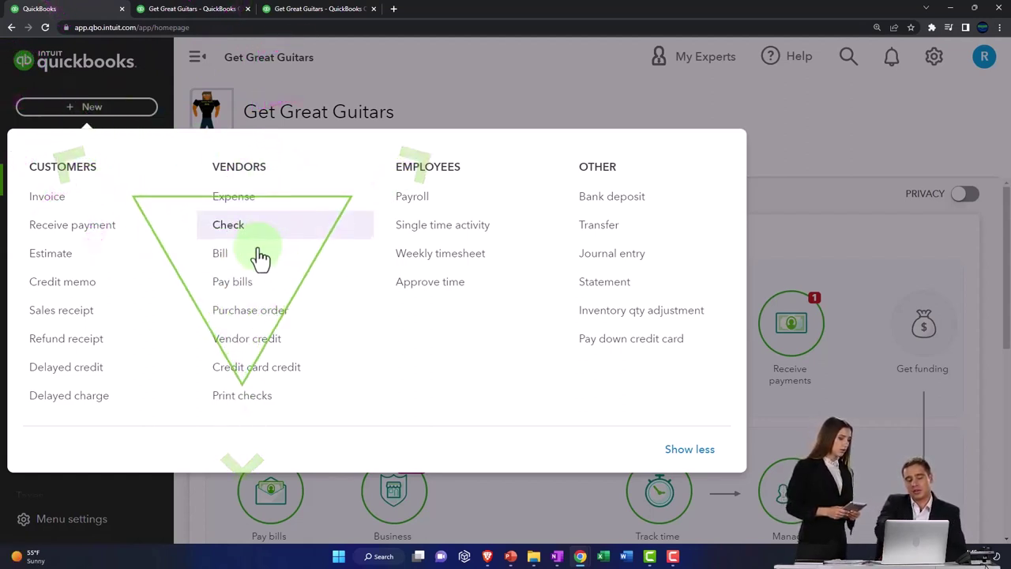
# Start a new purchase order and enter 'Fe' in the Vendor field to add Fender
pyautogui.click(282, 316)
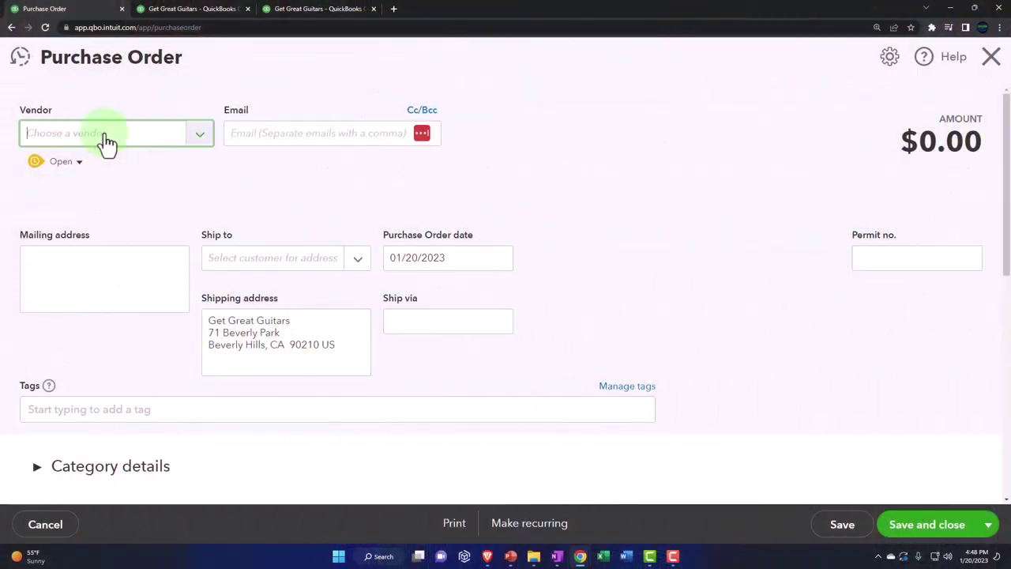
pyautogui.write('Fender')
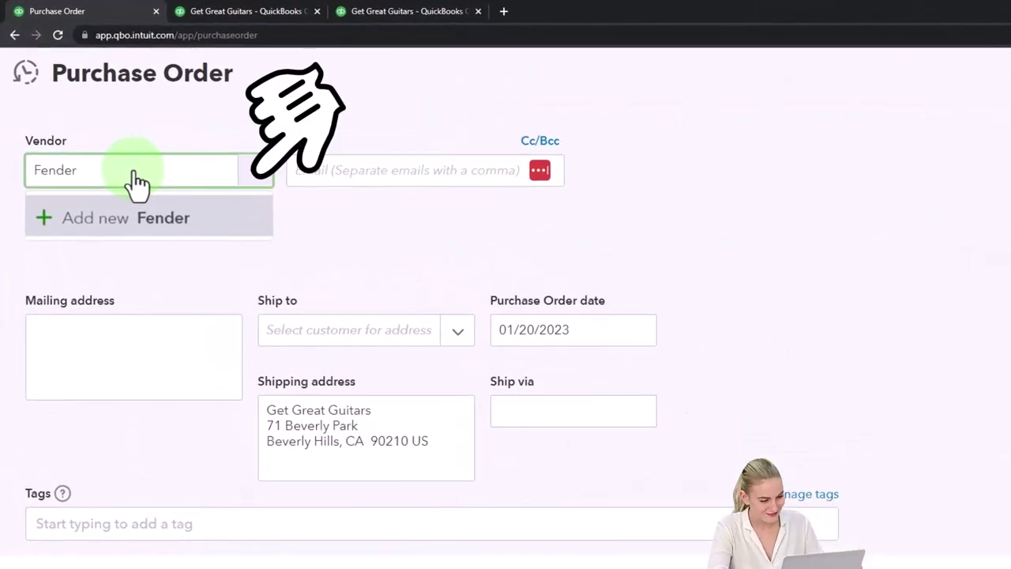
# Create the new vendor with display name Fender and save it to the purchase order
pyautogui.click(135, 211)
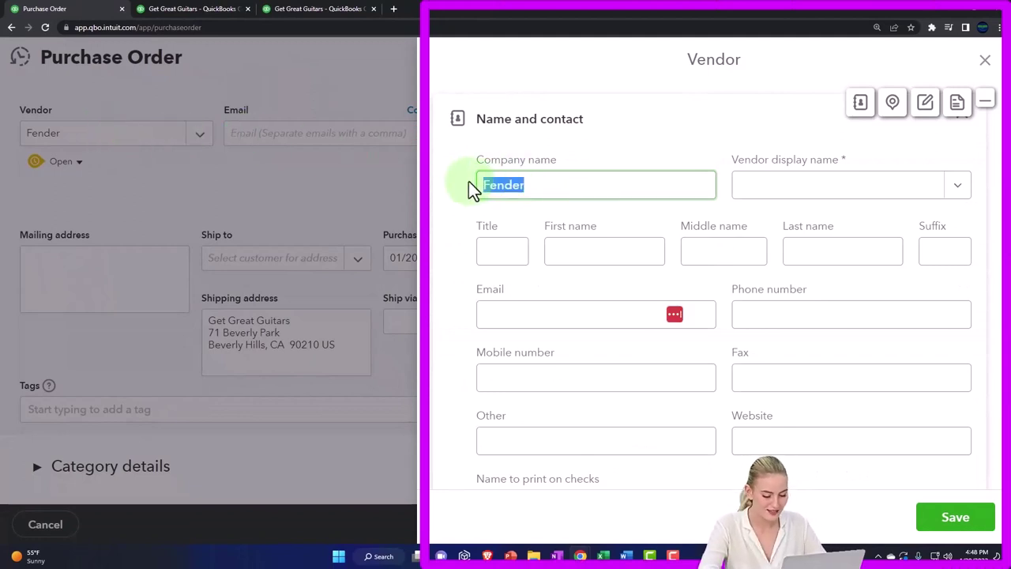
pyautogui.click(777, 187)
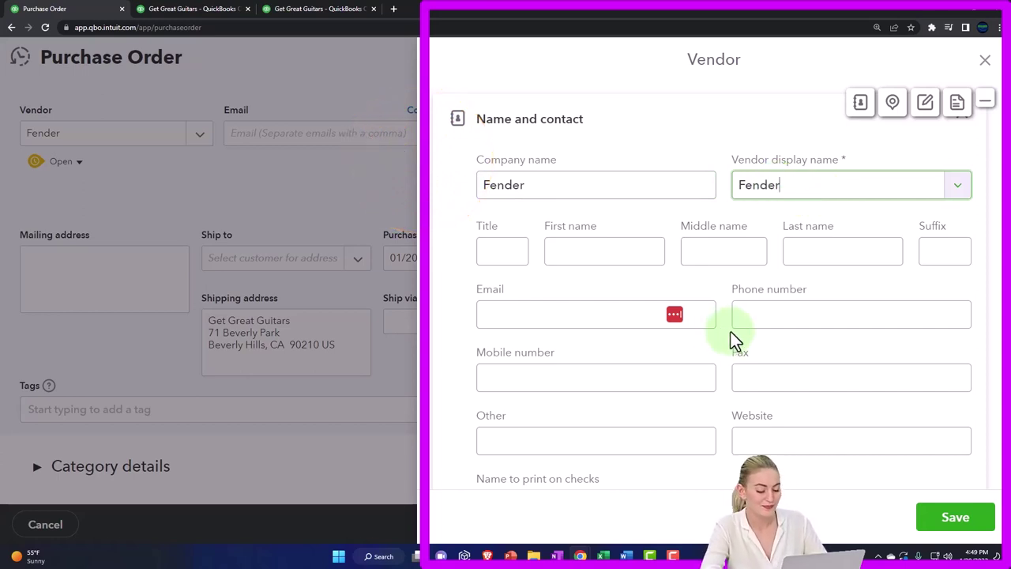
pyautogui.click(937, 518)
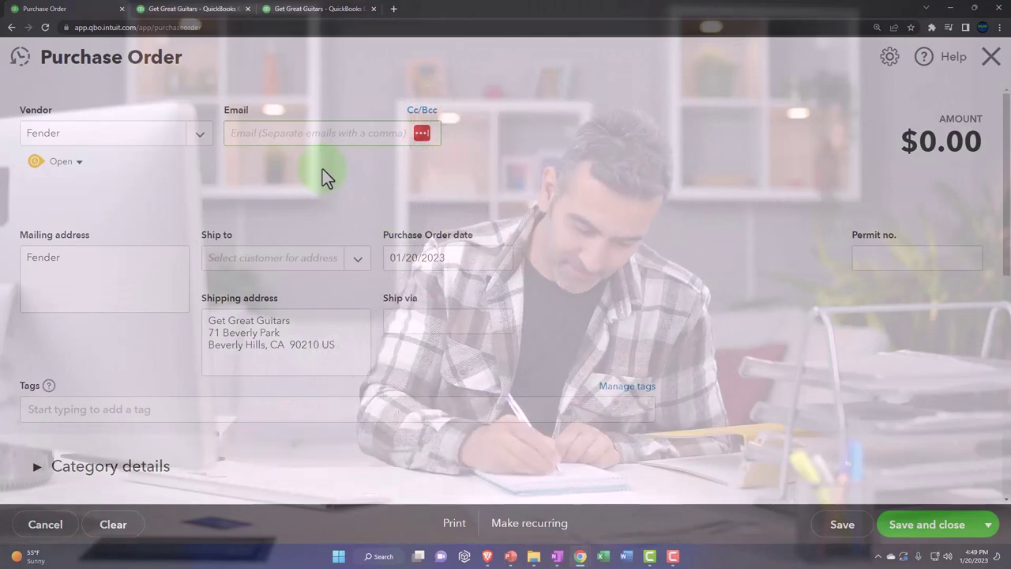
# Leave the ship-to customer empty and change the purchase order date to 02/02/2023
pyautogui.press('Tab')
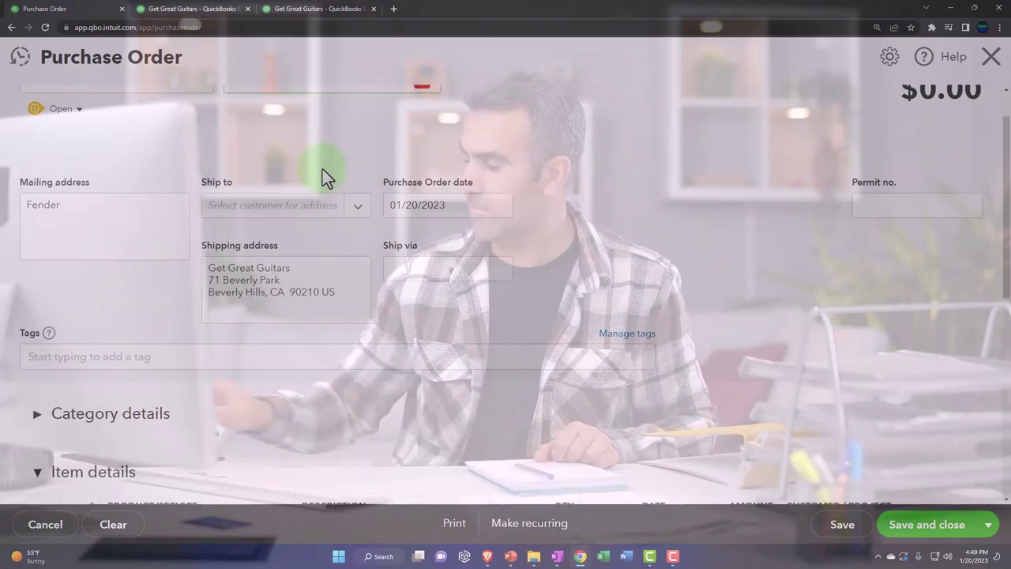
pyautogui.press('Tab')
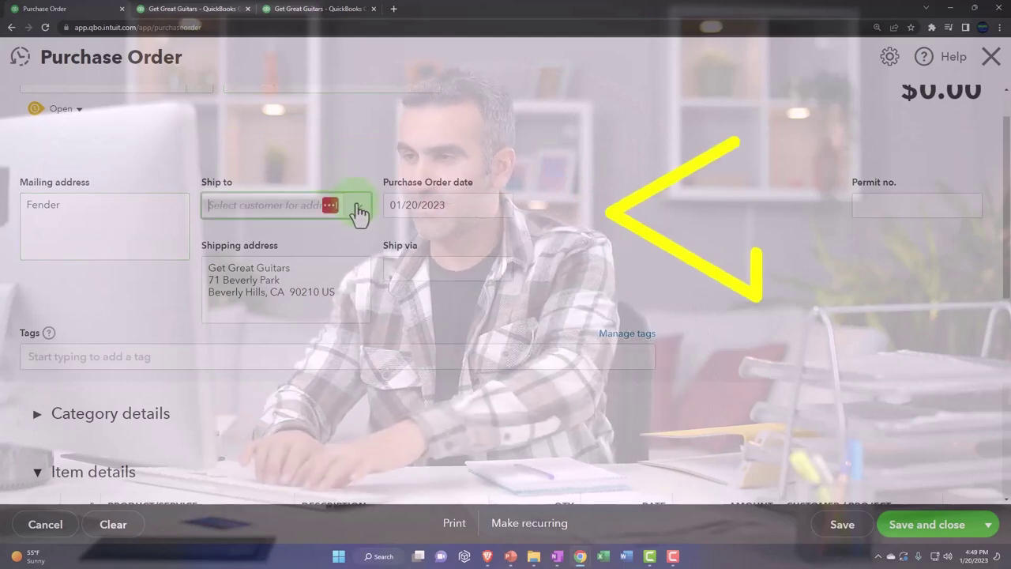
pyautogui.click(358, 207)
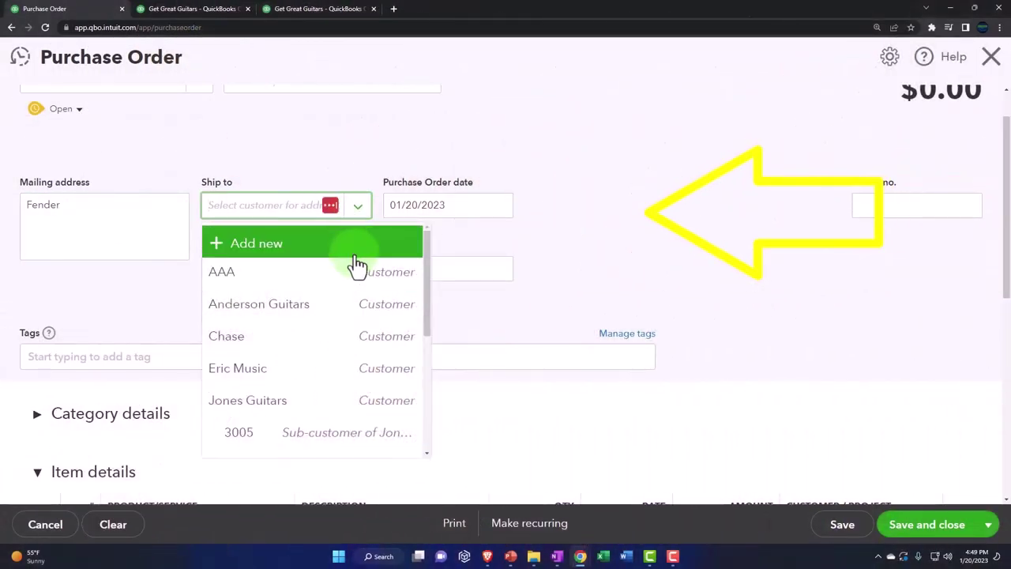
pyautogui.click(592, 174)
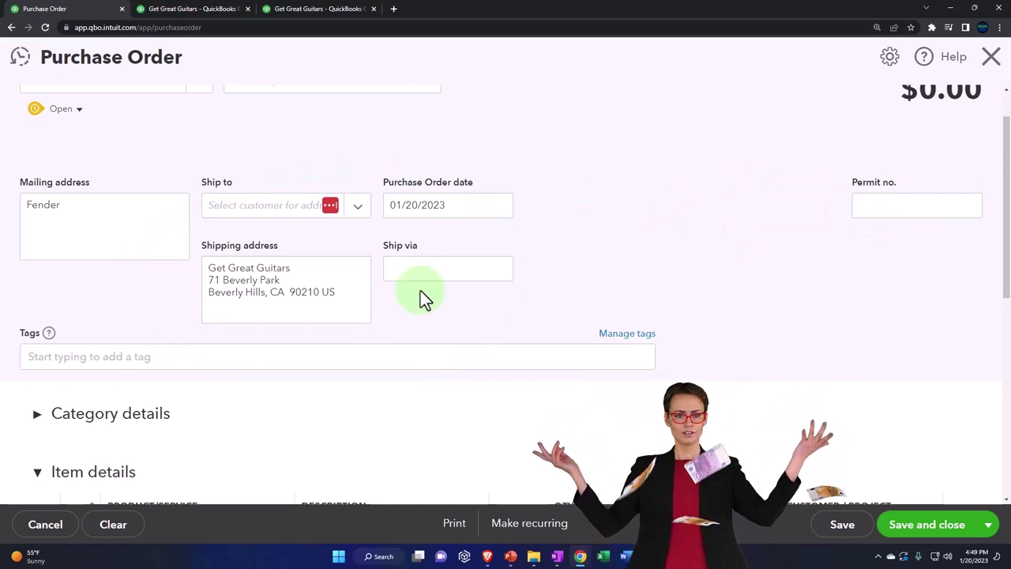
pyautogui.click(478, 204)
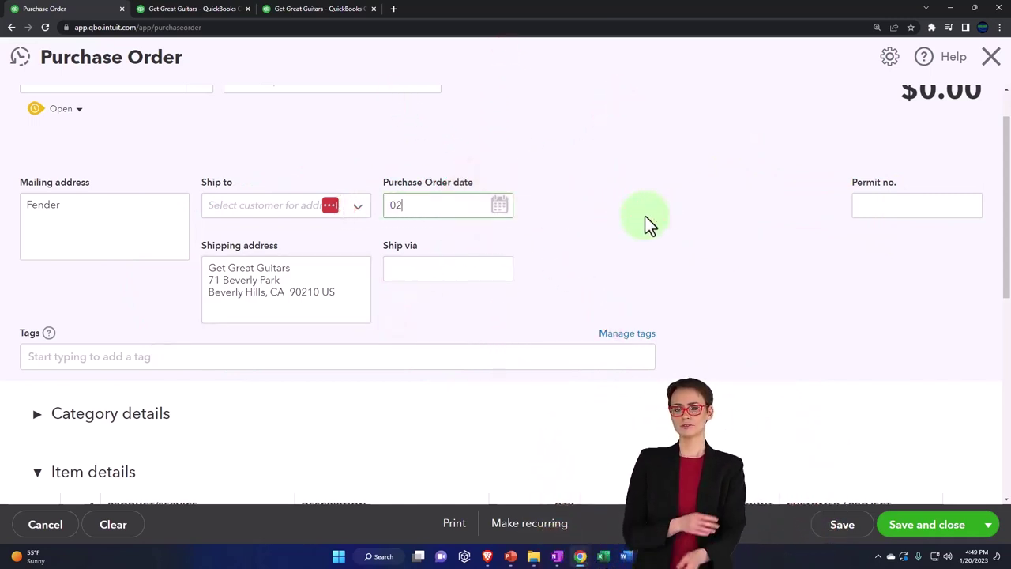
pyautogui.write('02022')
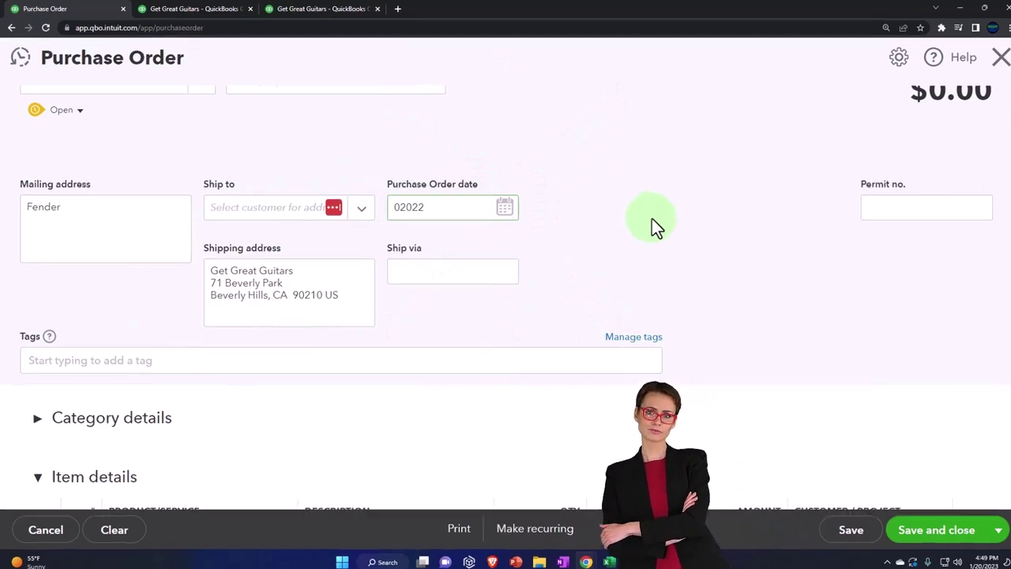
pyautogui.write('3')
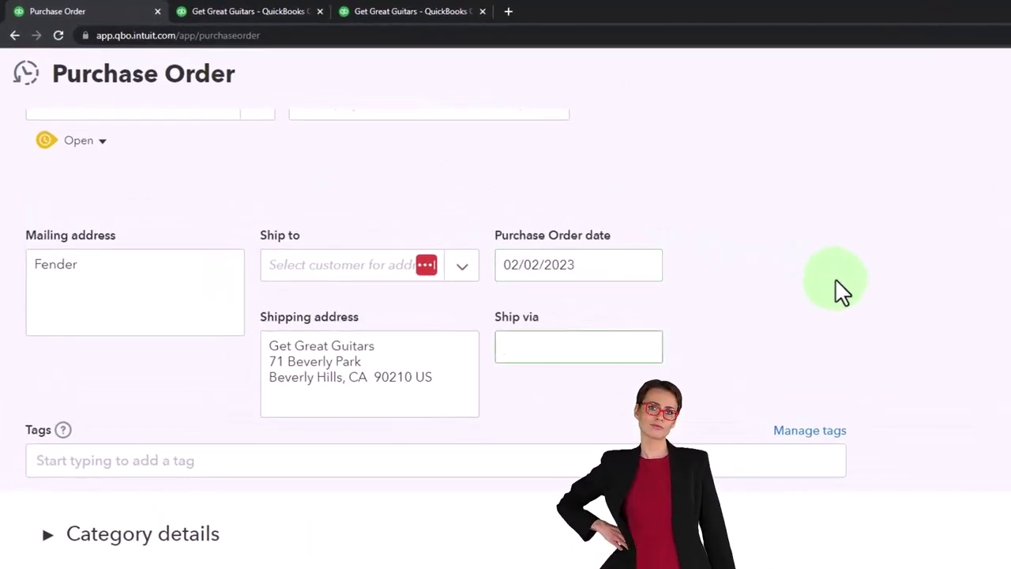
pyautogui.press('Tab')
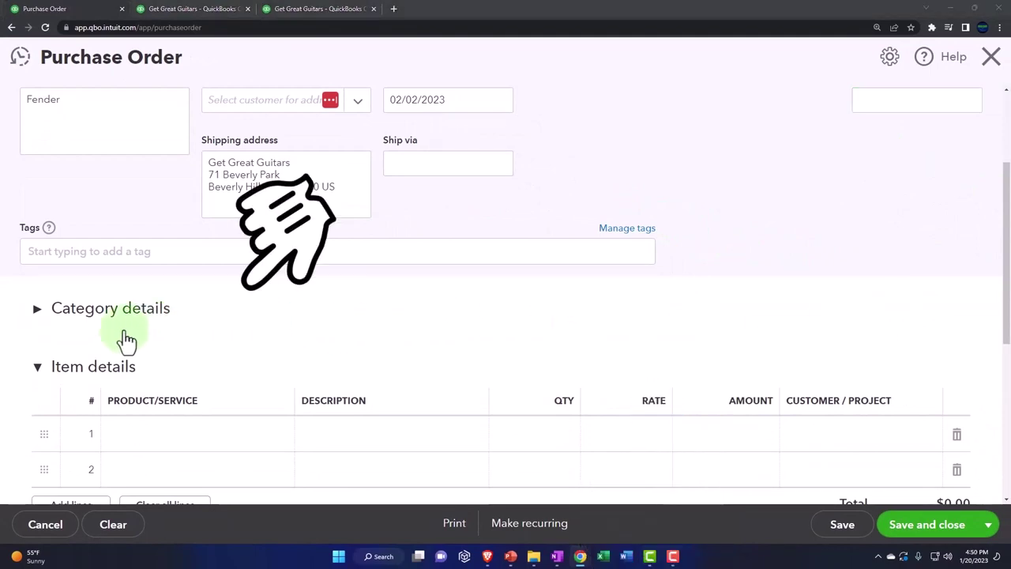
# Enter 'SQ' as the product/service on the first Item details line
pyautogui.click(38, 310)
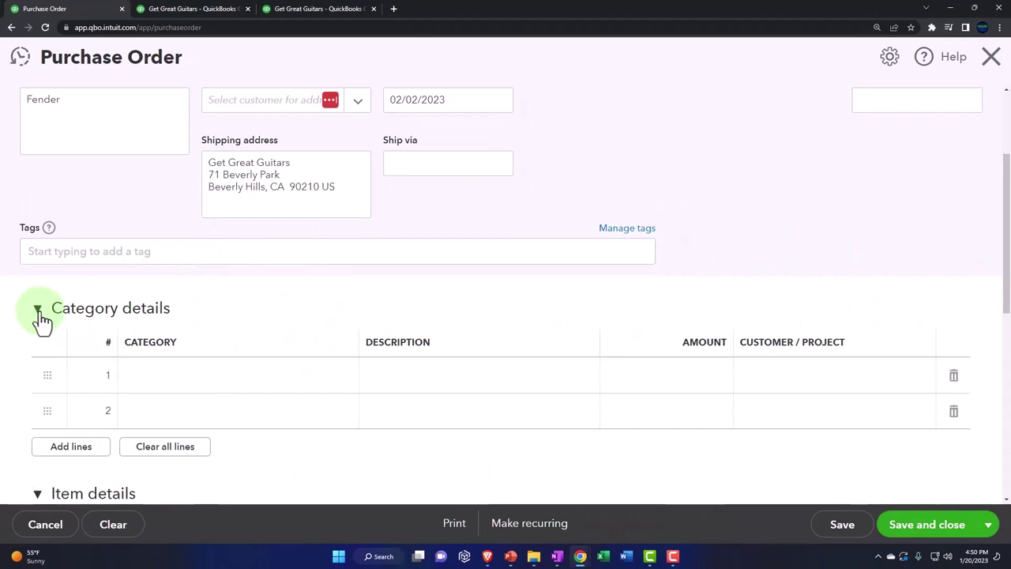
pyautogui.click(38, 310)
pyautogui.scroll(-2, 40, 320)
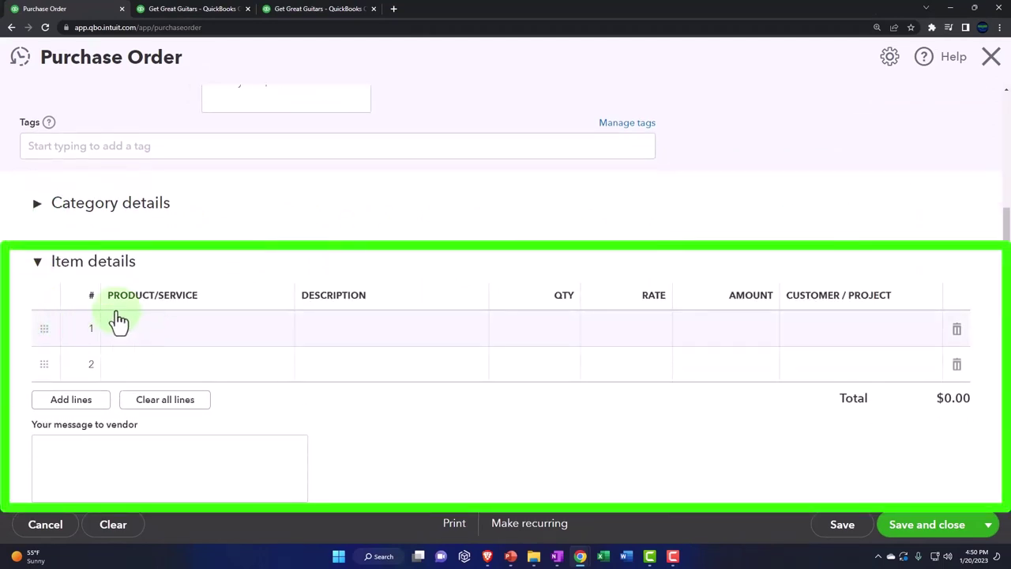
pyautogui.click(158, 338)
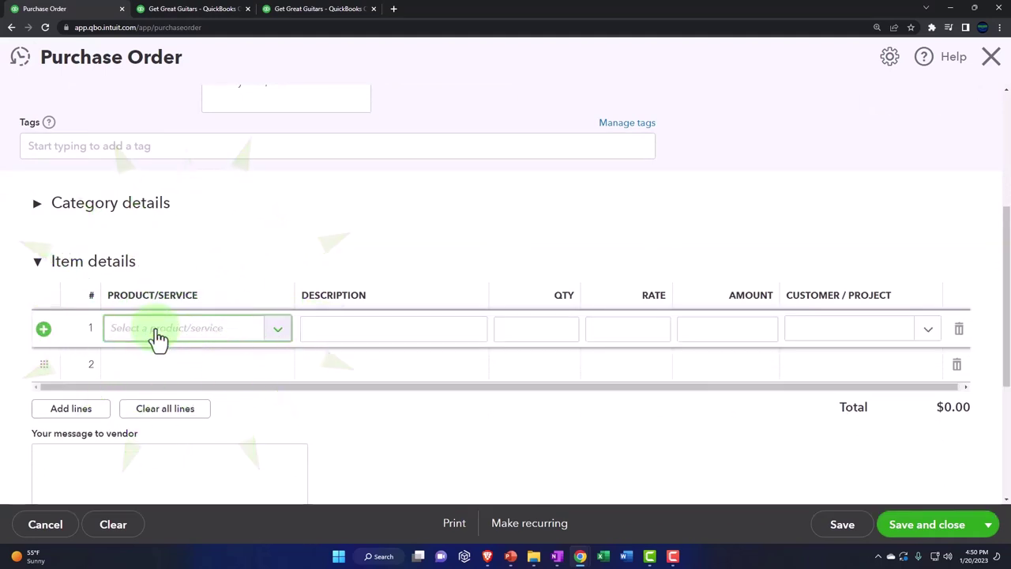
pyautogui.write('S')
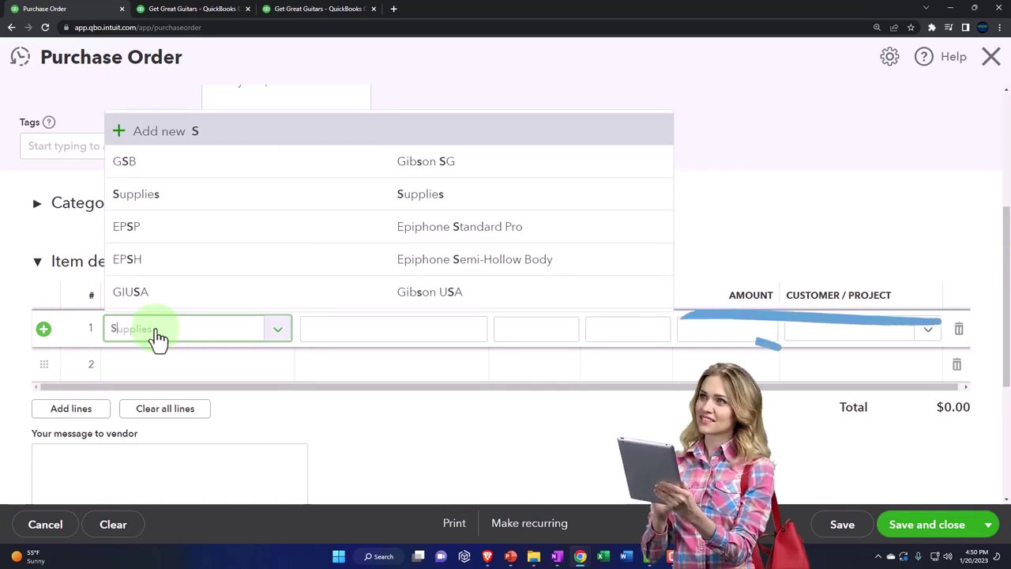
pyautogui.write('Q')
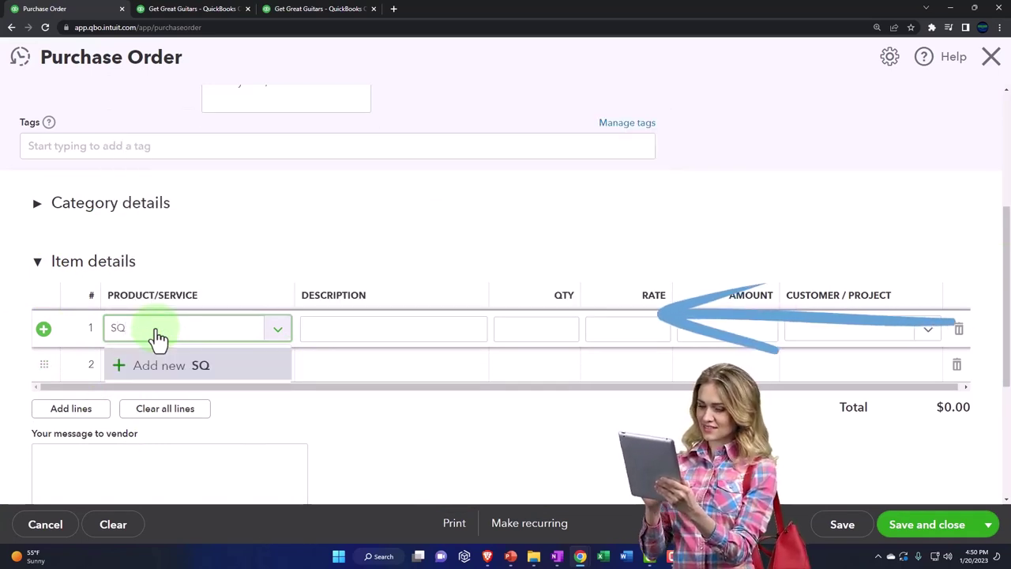
# Create SQ as a new Inventory product with initial quantity on hand 0
pyautogui.click(166, 368)
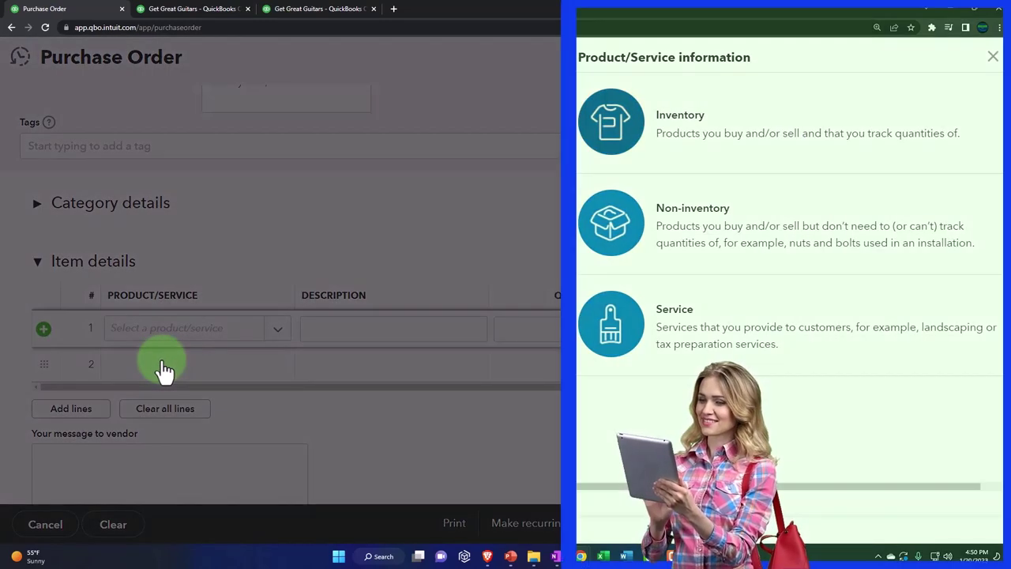
pyautogui.click(689, 152)
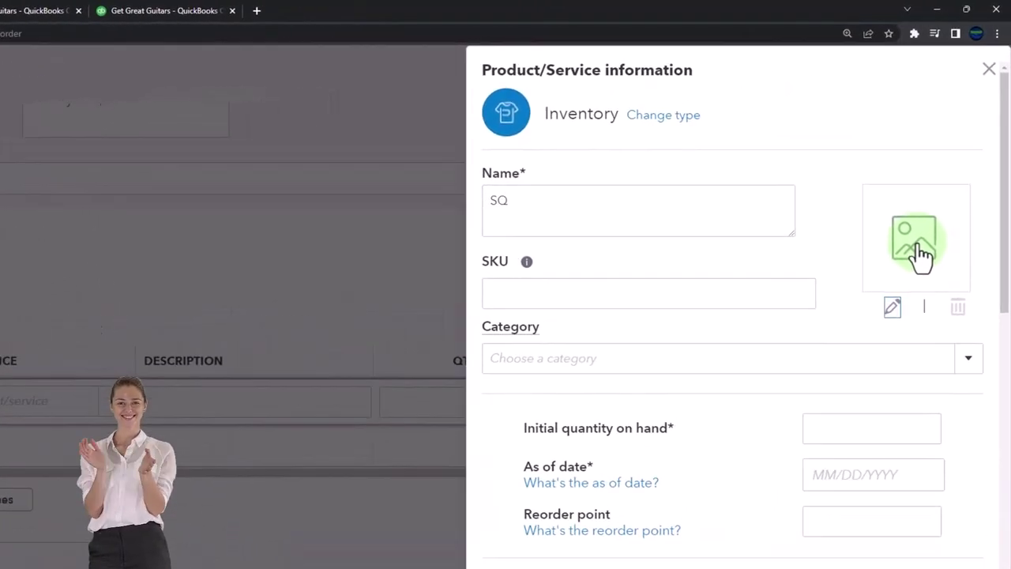
pyautogui.press('Tab')
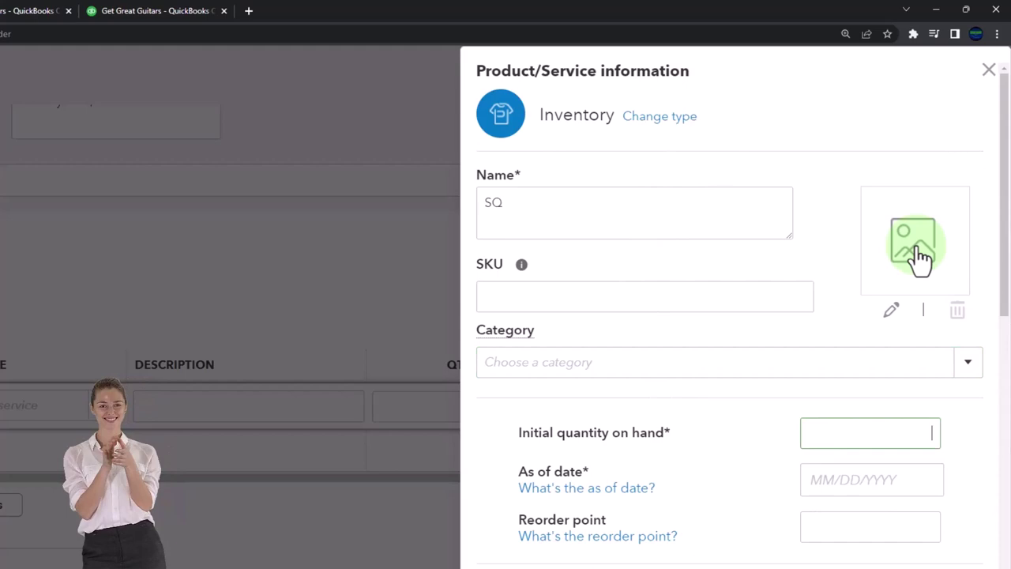
pyautogui.scroll(-2, 858, 257)
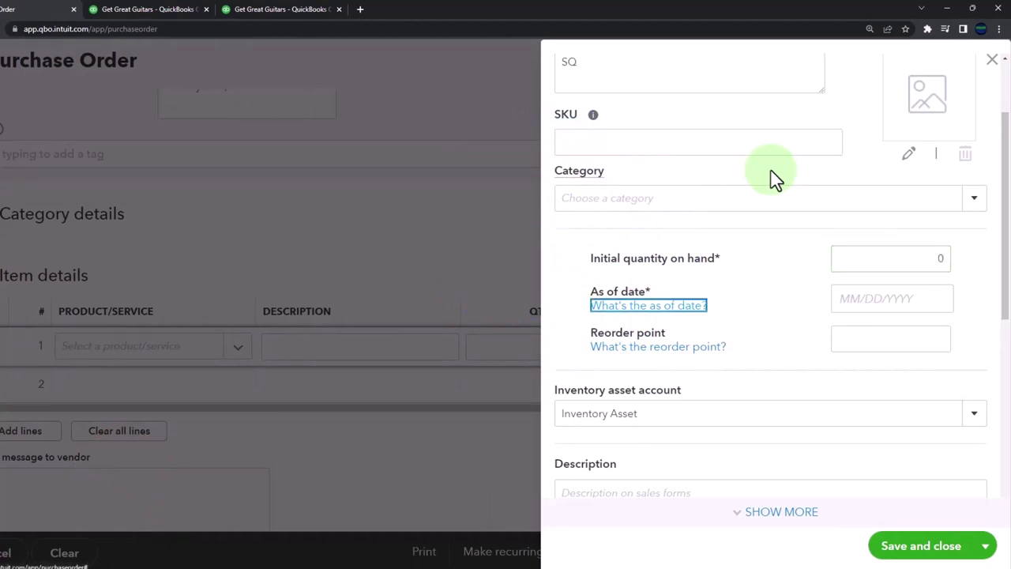
# Set the SQ item's as-of date to 01/01/2023 and reorder point to 0
pyautogui.press('Tab')
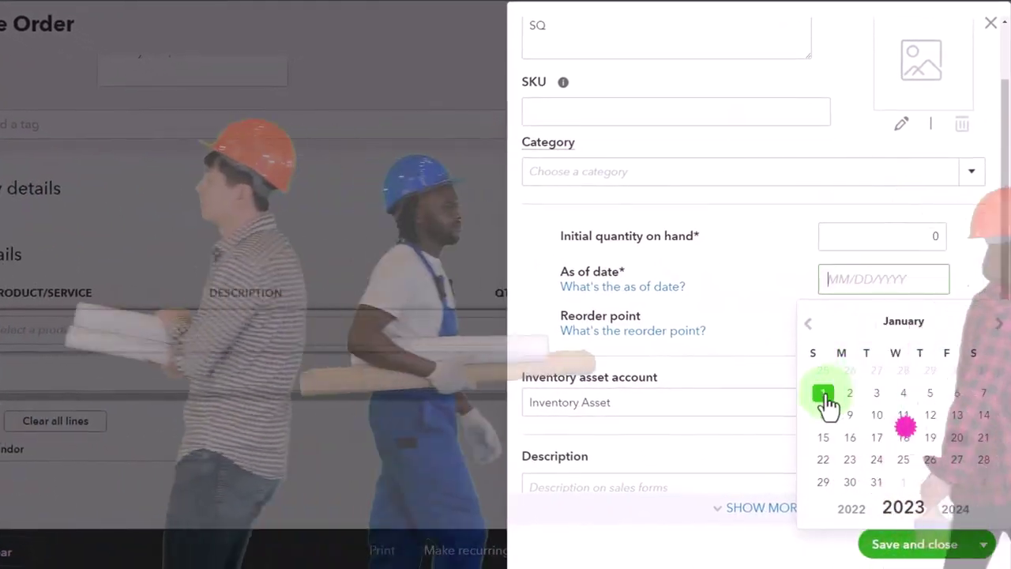
pyautogui.click(825, 396)
pyautogui.press('Tab')
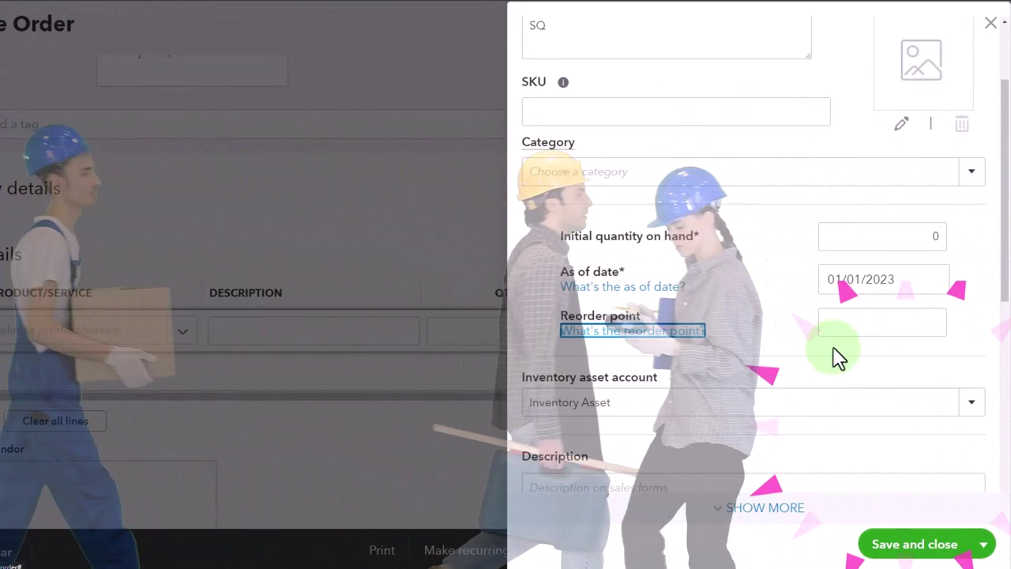
pyautogui.press('Tab')
pyautogui.write('0')
pyautogui.press('Tab')
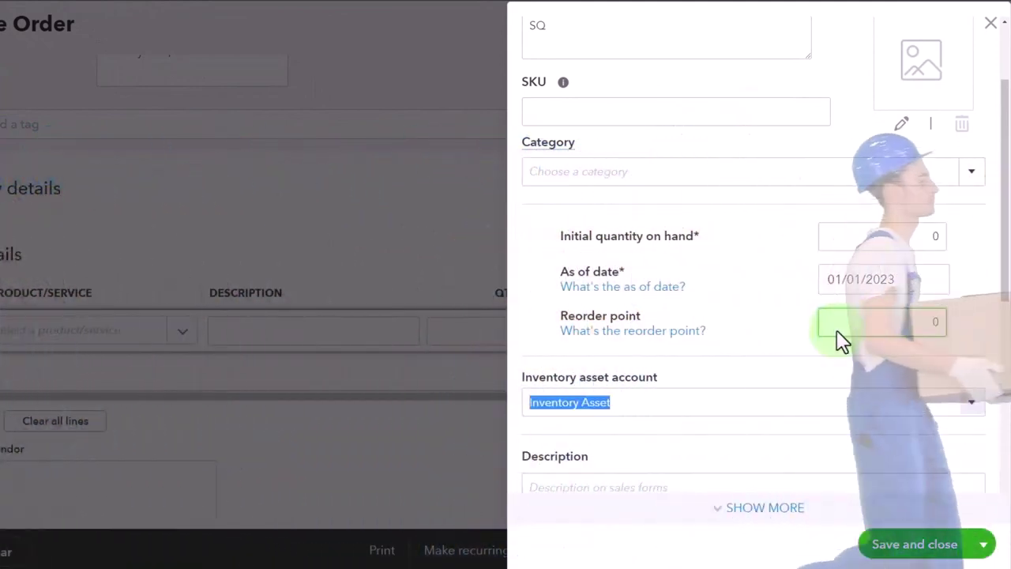
pyautogui.scroll(-1, 702, 286)
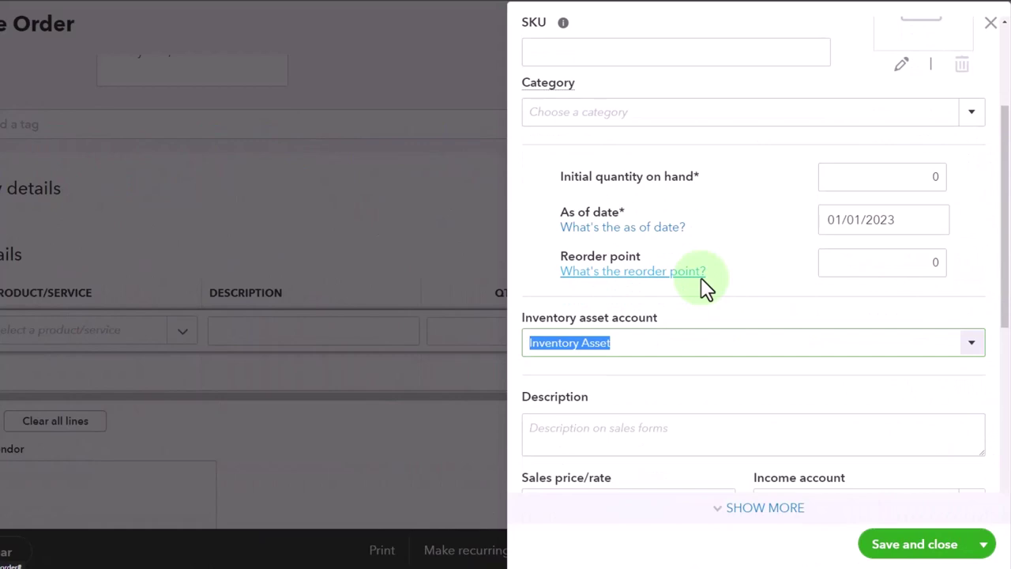
pyautogui.scroll(-1, 701, 278)
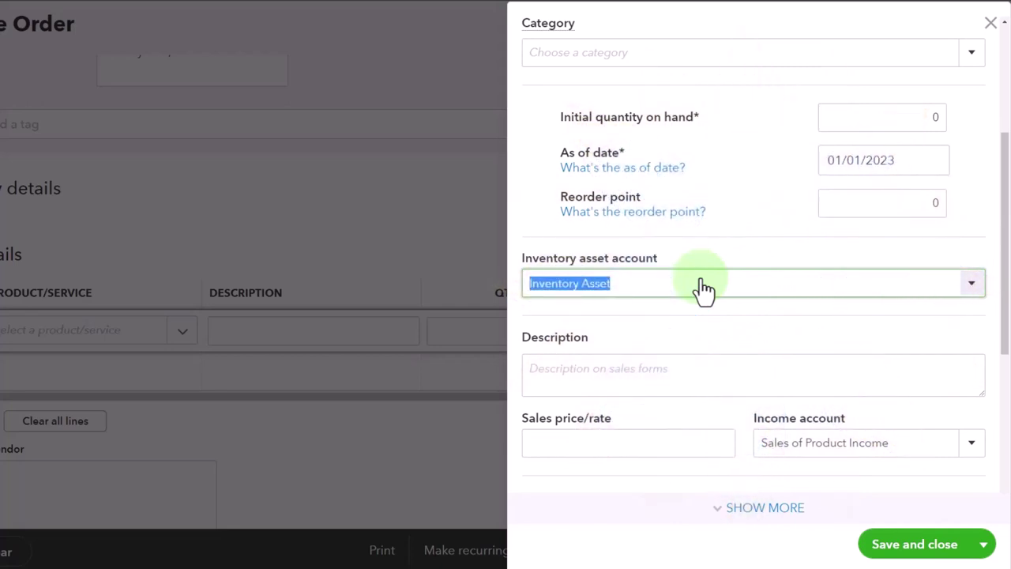
pyautogui.press('Tab')
pyautogui.scroll(-1, 703, 290)
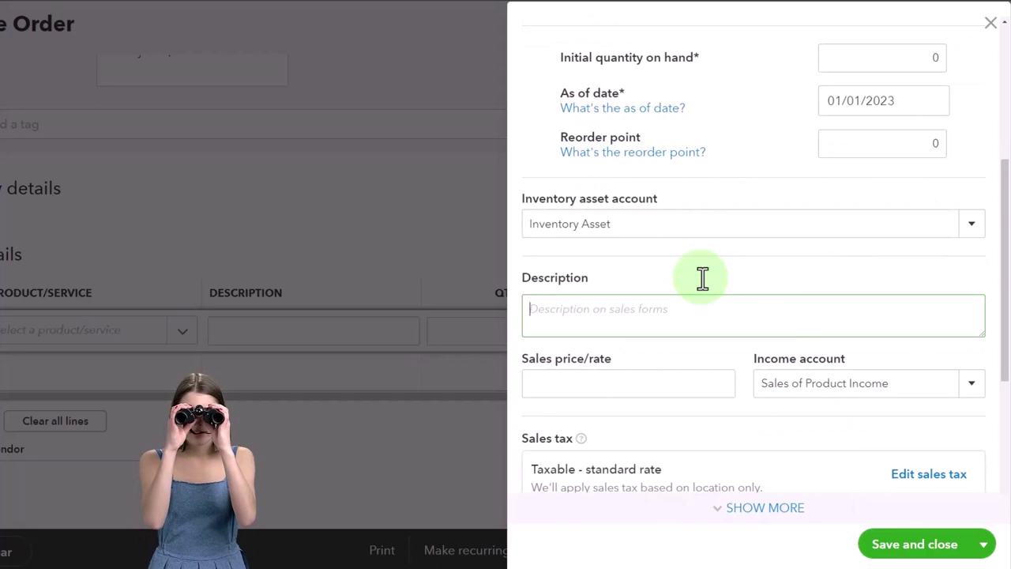
# Give SQ the sales description 'Squire' and a sales price of 244
pyautogui.write('Squire')
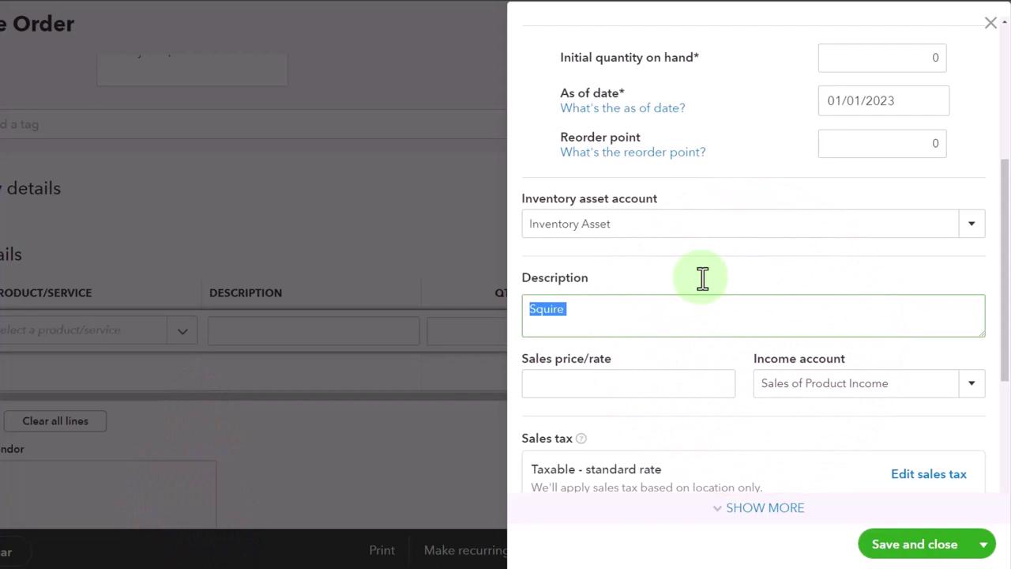
pyautogui.press('Tab')
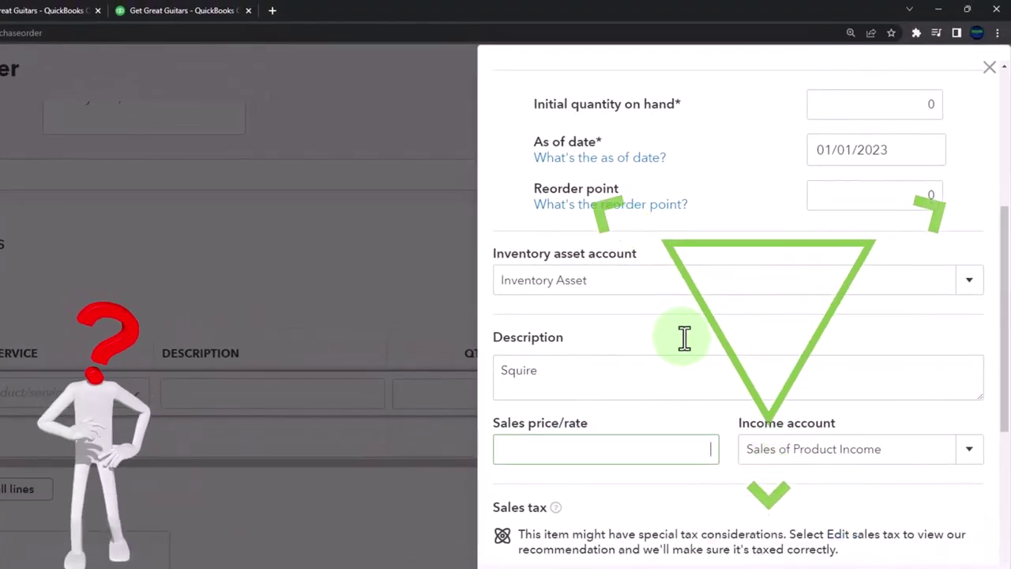
pyautogui.write('244')
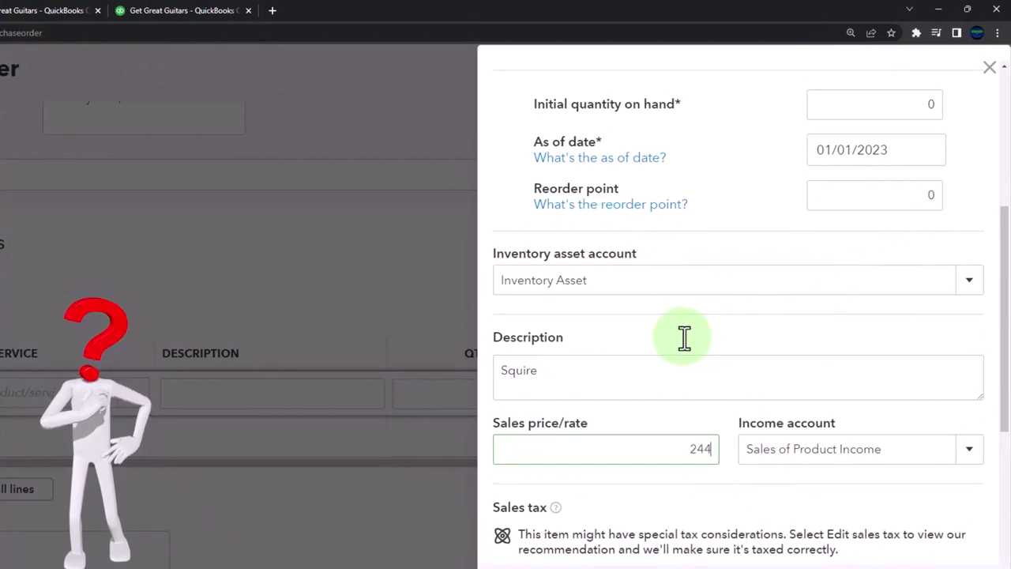
pyautogui.press('Tab')
pyautogui.scroll(-1, 685, 342)
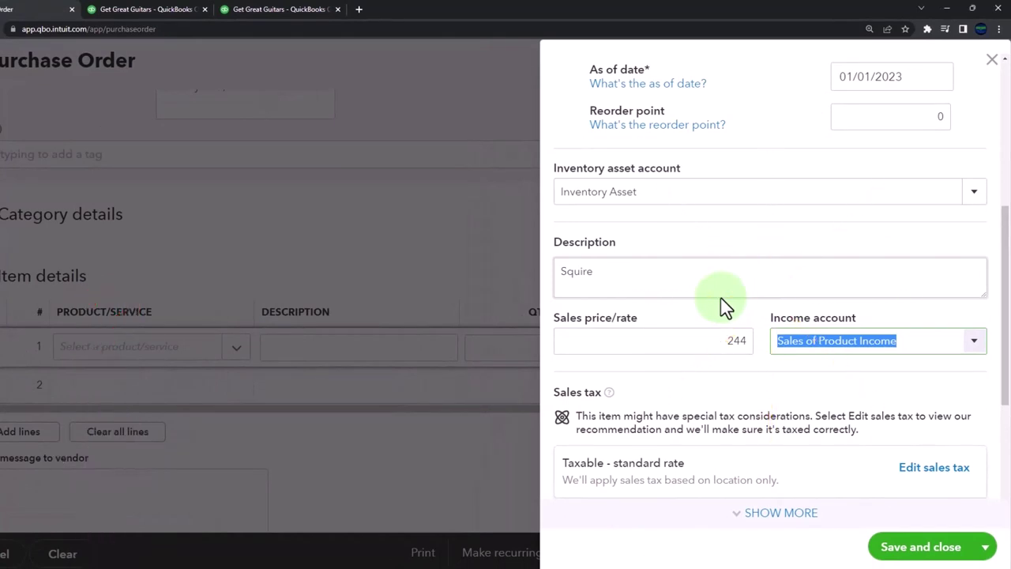
pyautogui.scroll(-1, 724, 307)
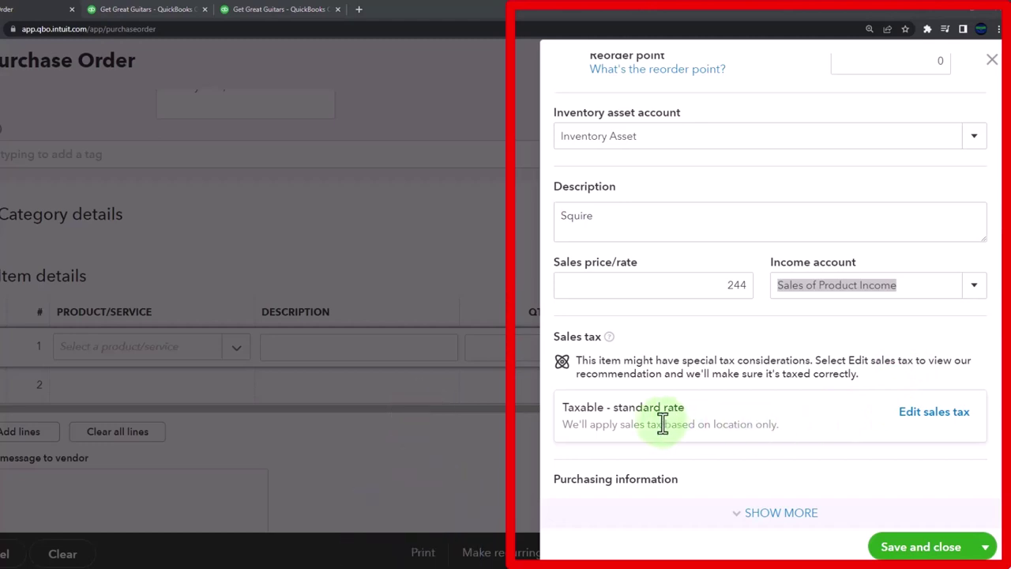
# Copy 'Squire' into the purchasing description and enter a cost of 168
pyautogui.scroll(-2, 664, 425)
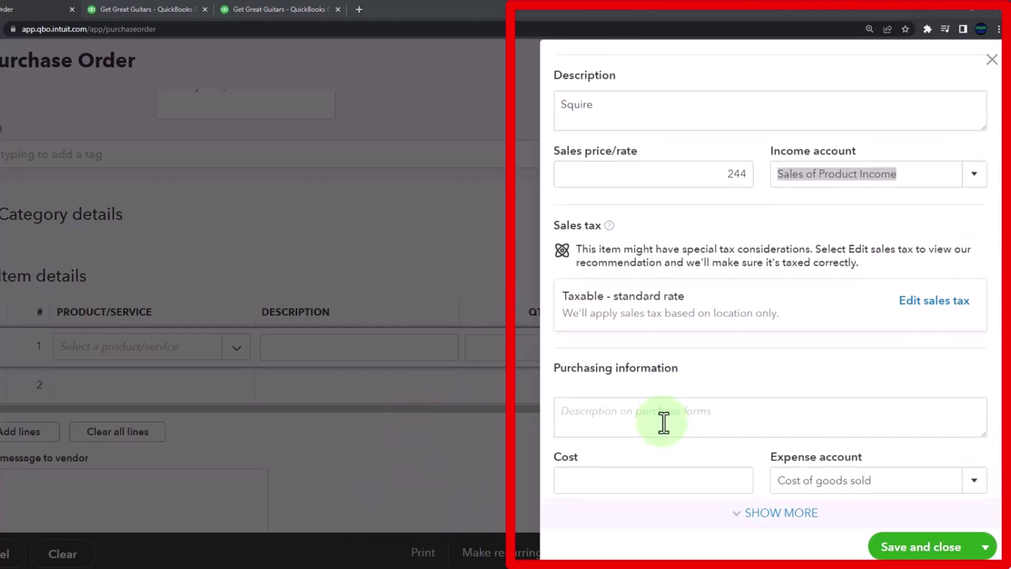
pyautogui.moveTo(609, 124); pyautogui.dragTo(550, 108)
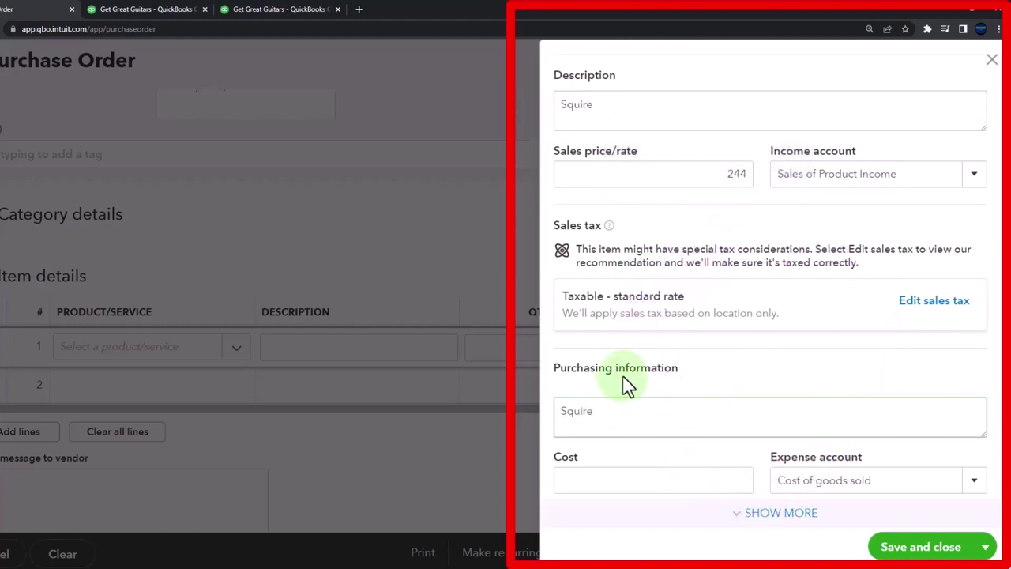
pyautogui.scroll(1, 623, 384)
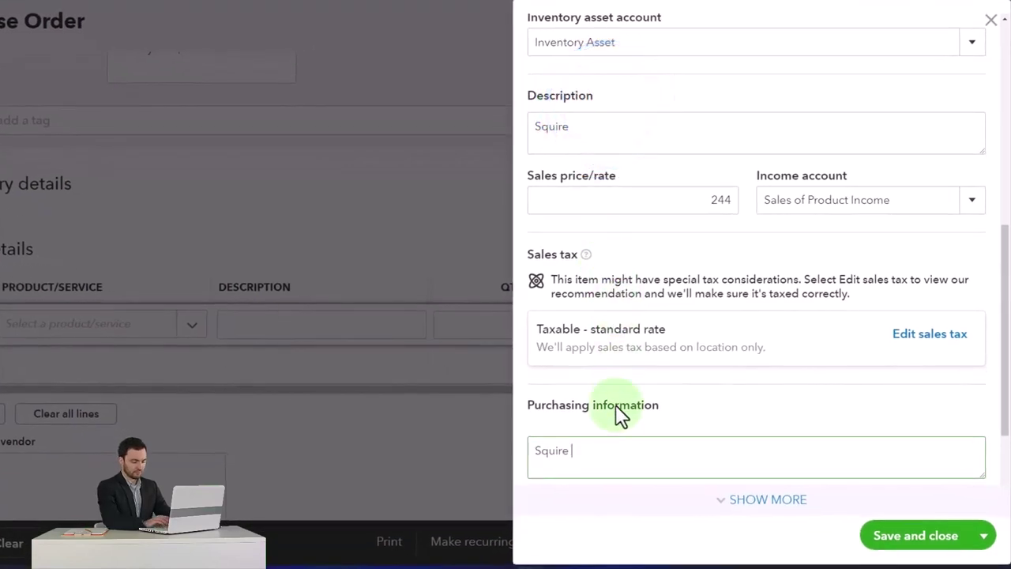
pyautogui.click(618, 448)
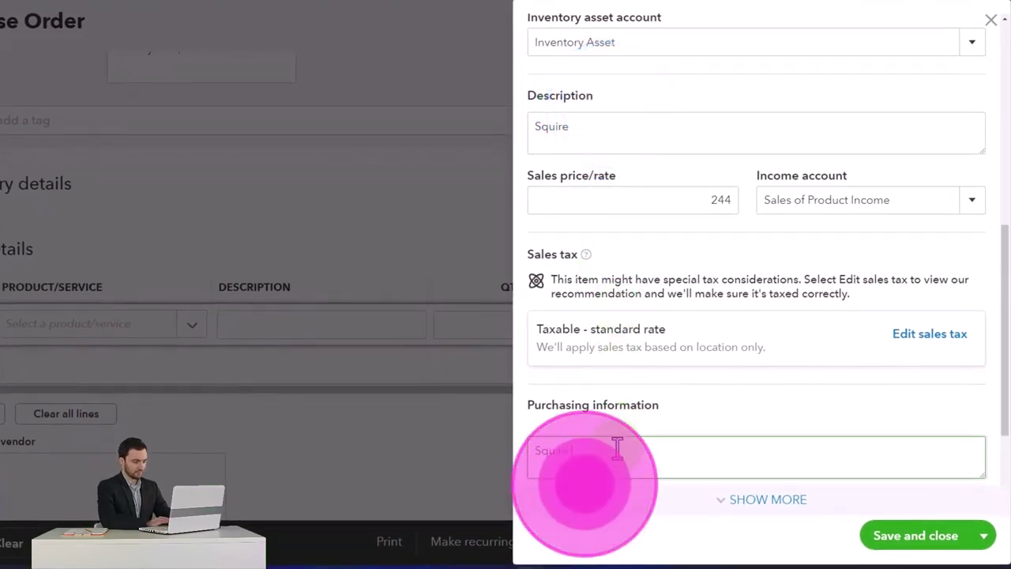
pyautogui.scroll(-3, 618, 448)
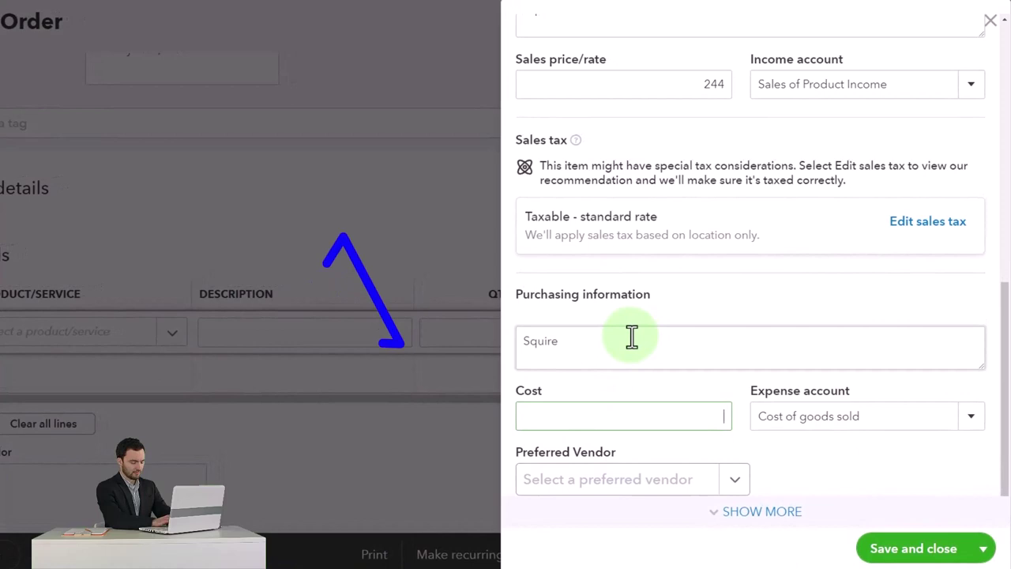
pyautogui.write('168')
pyautogui.press('Tab')
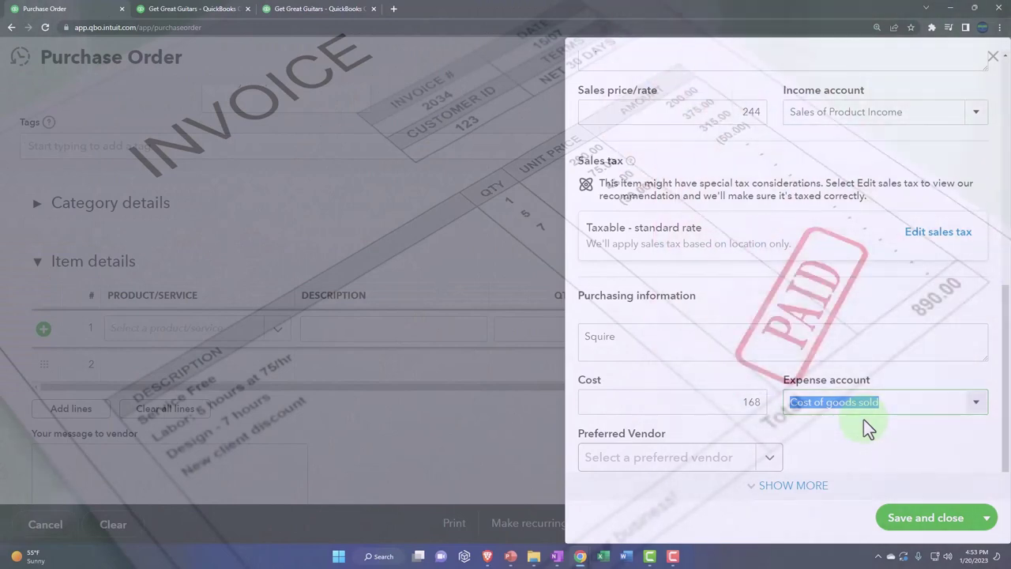
pyautogui.scroll(-1, 863, 419)
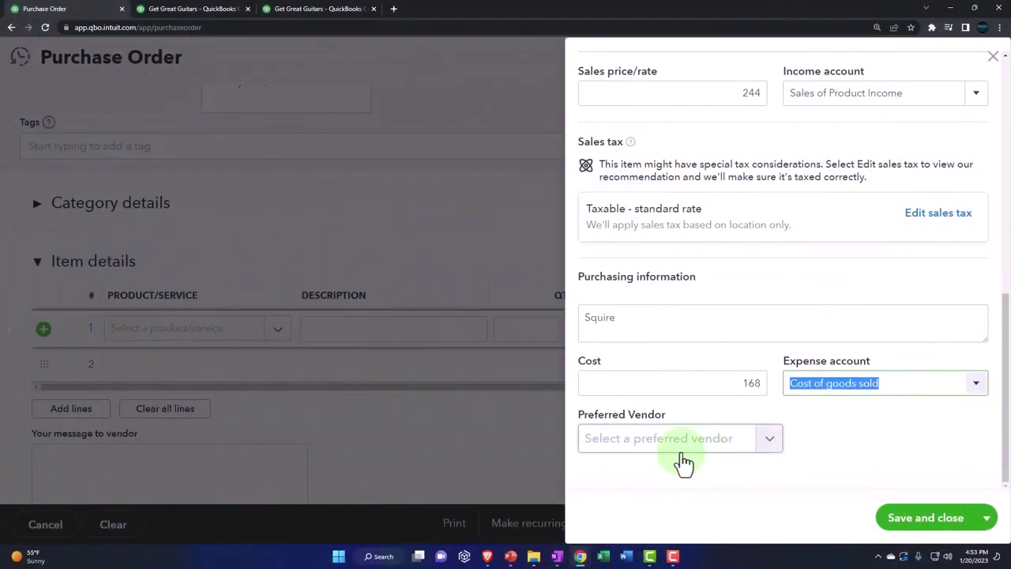
# Make Fender the SQ item's preferred vendor and save the new item
pyautogui.click(630, 447)
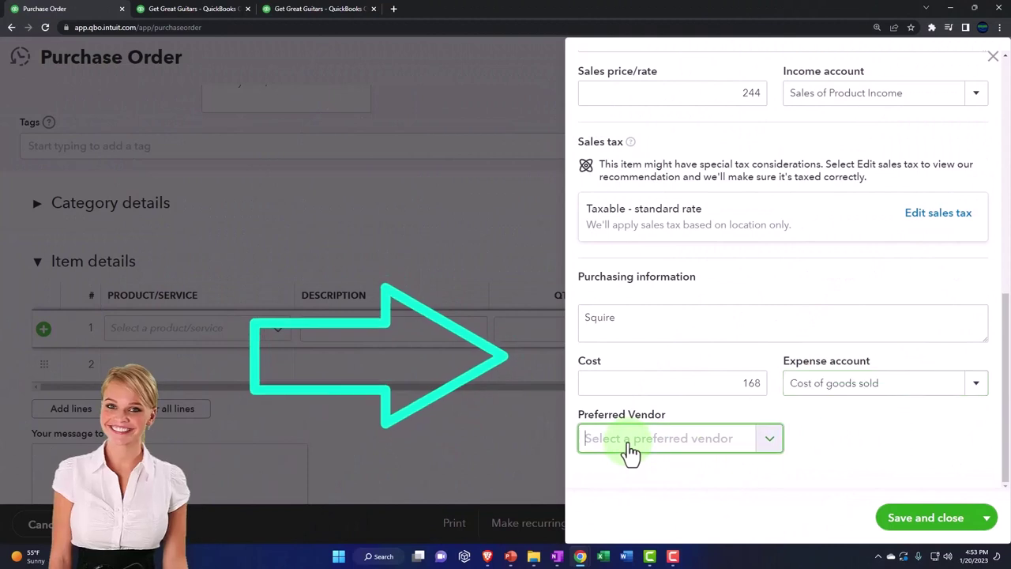
pyautogui.write('fe')
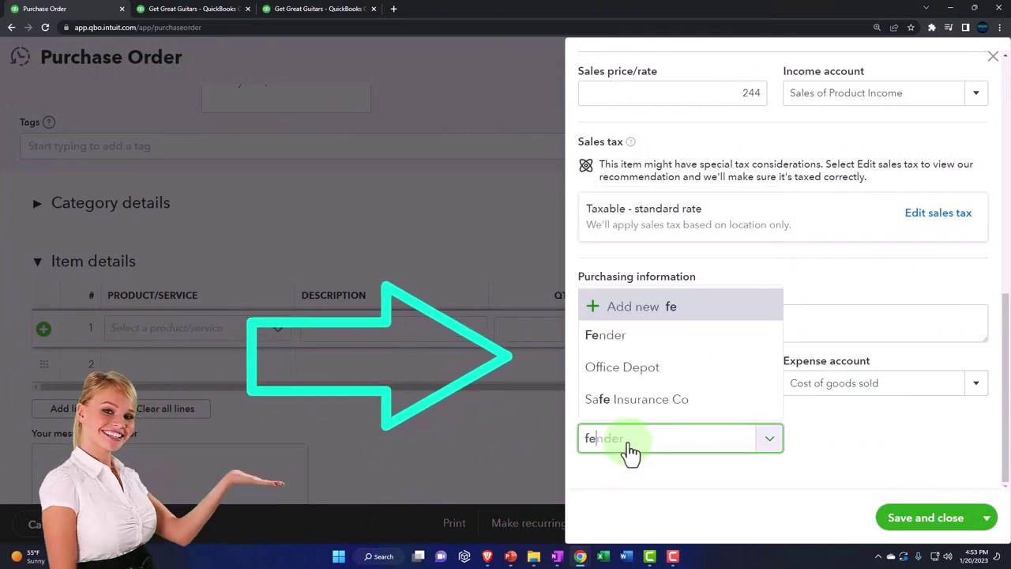
pyautogui.click(616, 373)
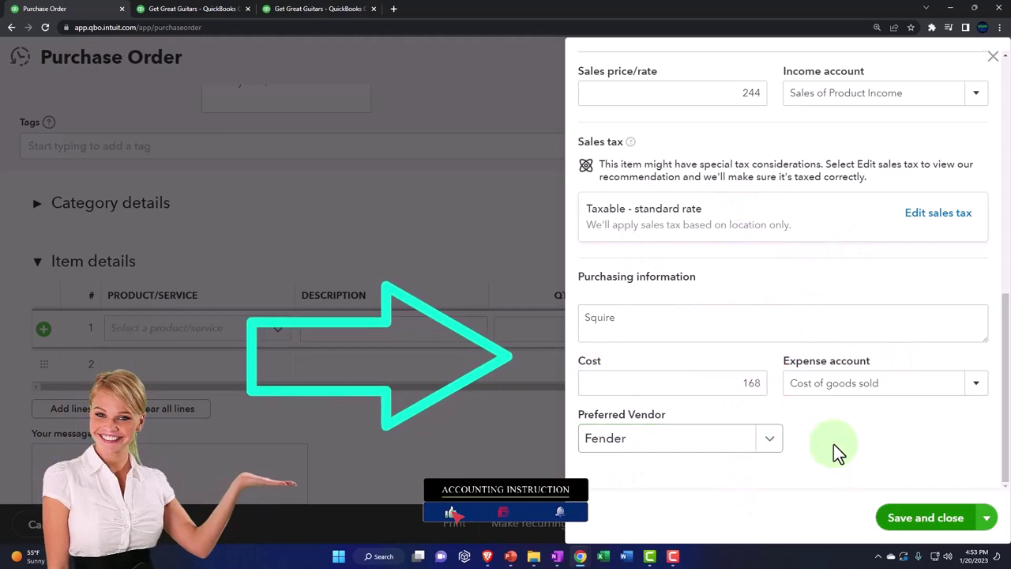
pyautogui.click(908, 521)
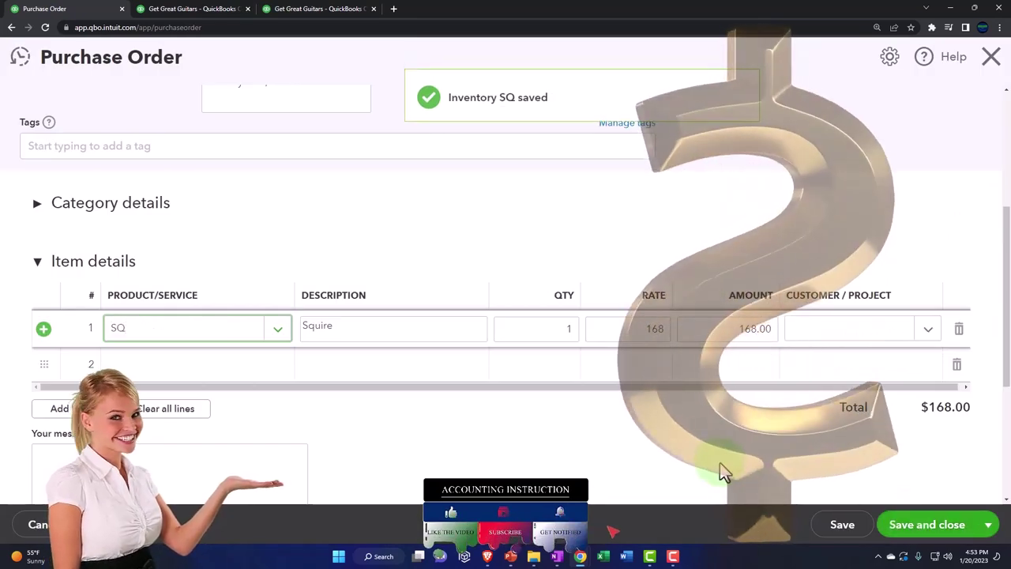
# Set line 1 quantity to 20 at rate 168, giving an amount of 3,360.00
pyautogui.press('Tab')
pyautogui.press('Tab')
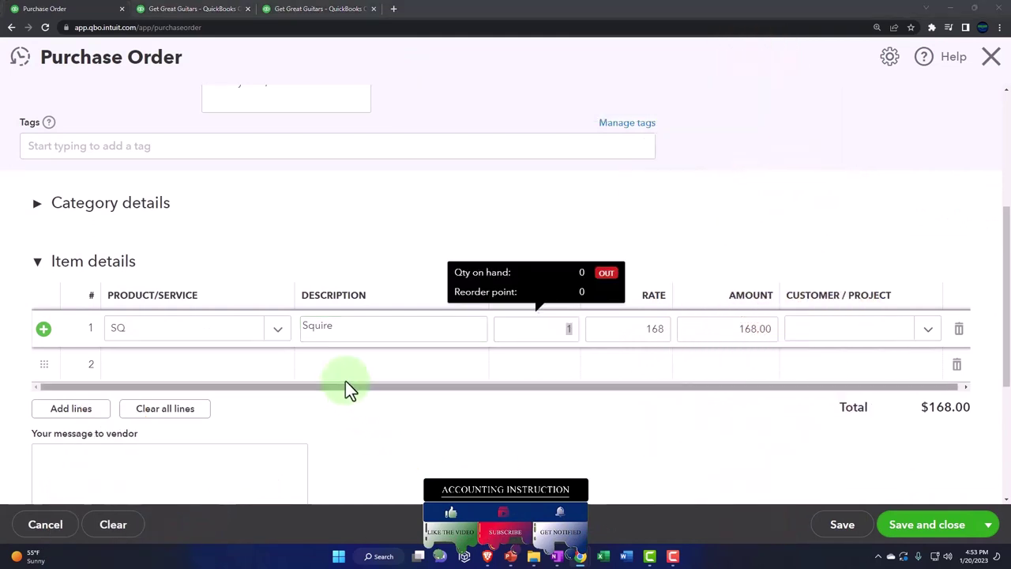
pyautogui.click(222, 331)
pyautogui.press('Tab')
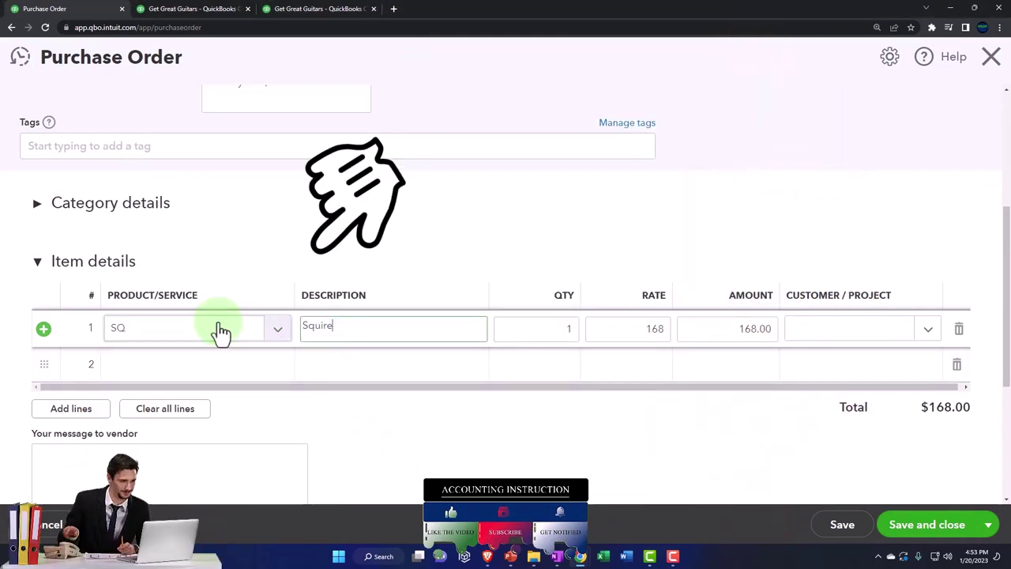
pyautogui.press('Tab')
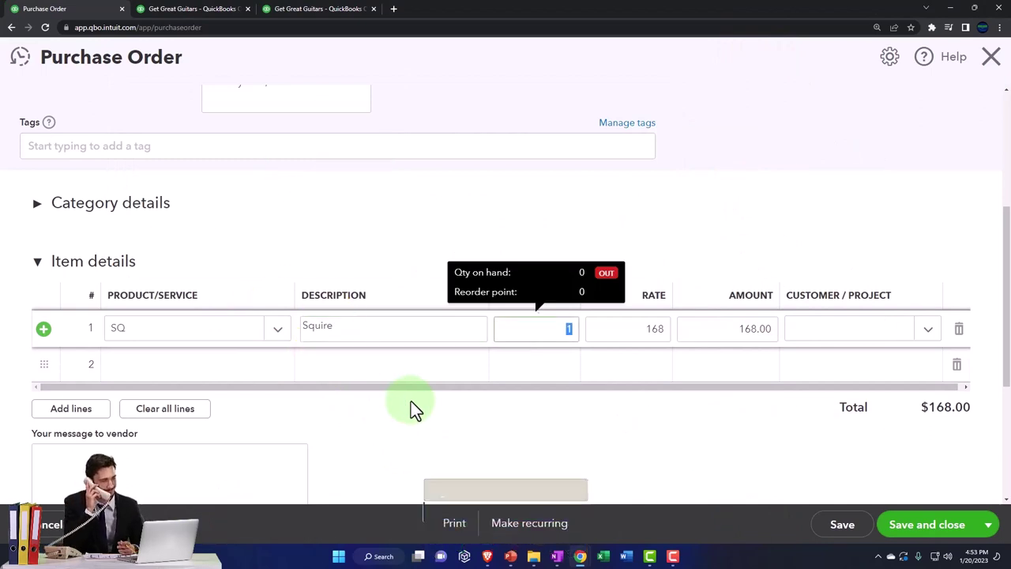
pyautogui.write('20')
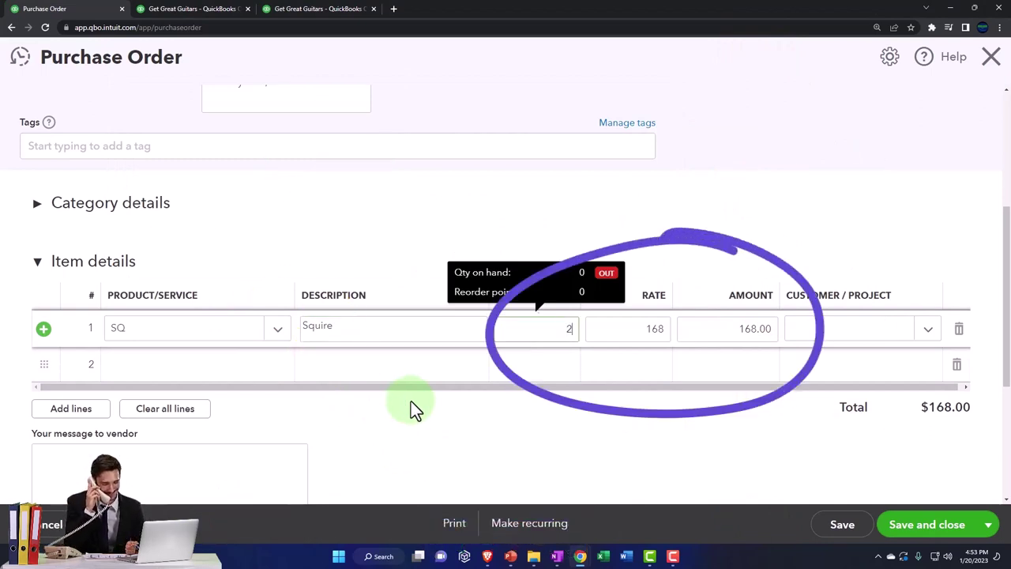
pyautogui.press('Tab')
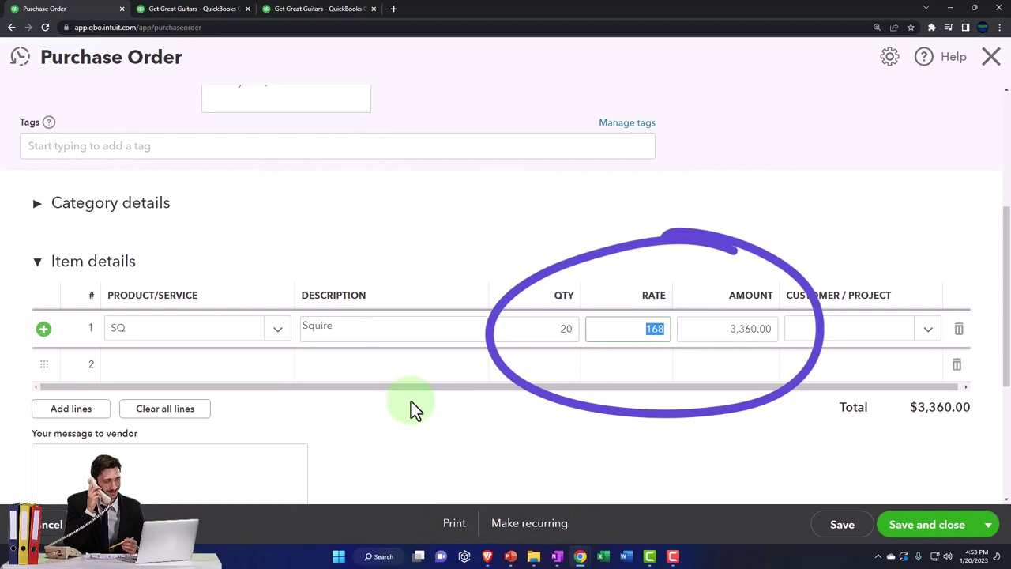
pyautogui.press('Tab')
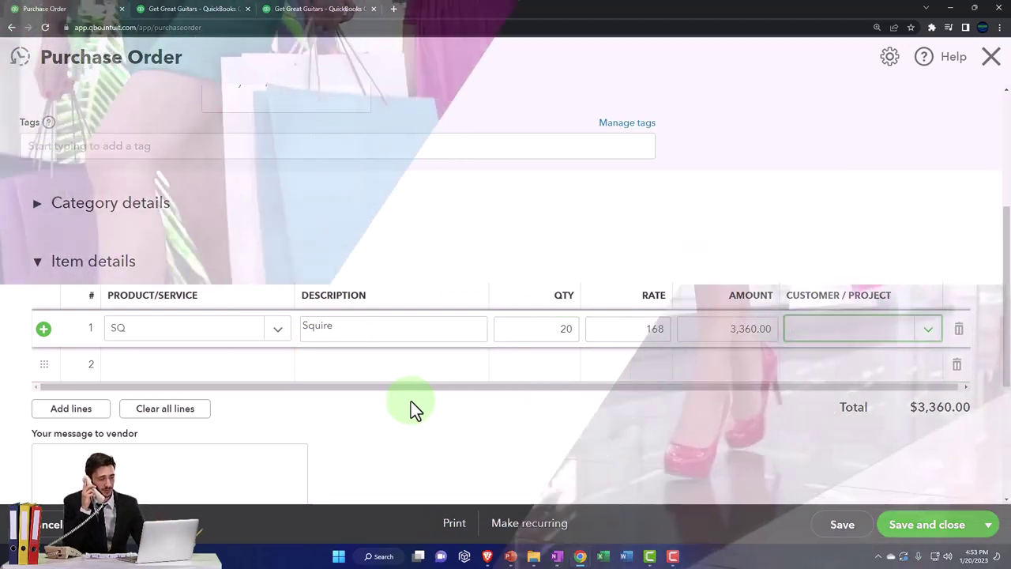
# Add New Music Stuff as a new customer and assign it to line 1
pyautogui.write('Ne')
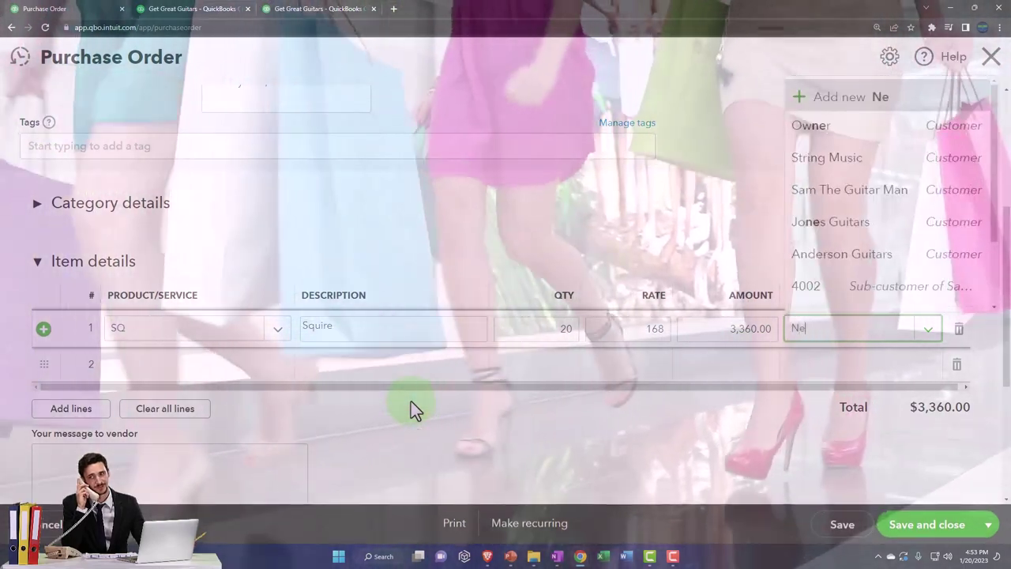
pyautogui.write('w Musi')
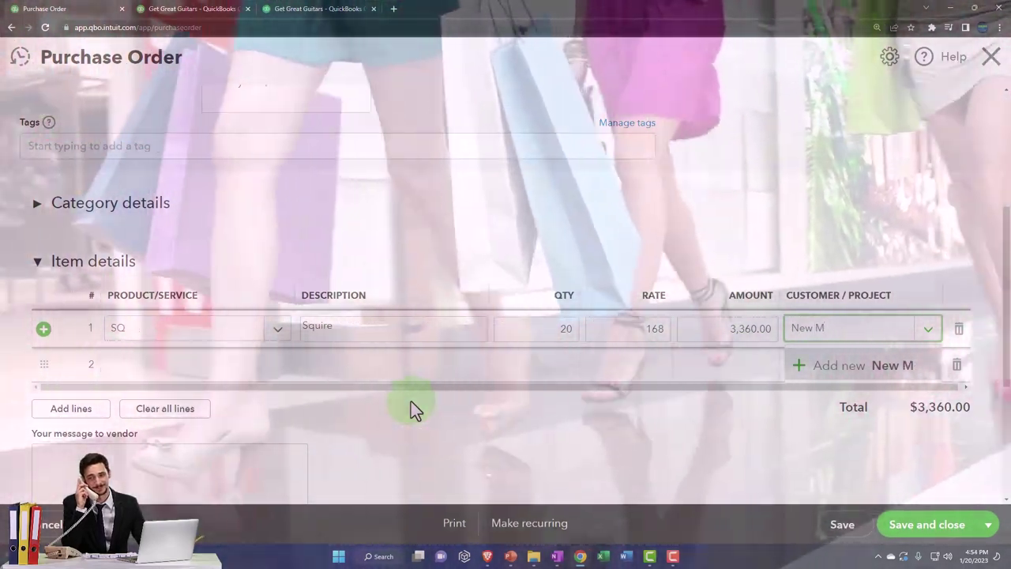
pyautogui.write('c Stuff')
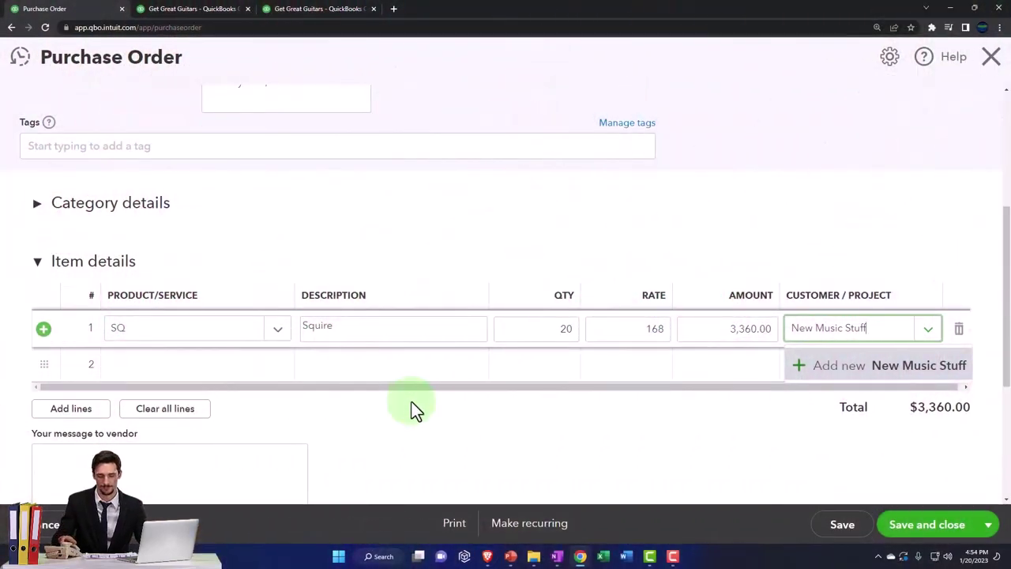
pyautogui.click(829, 368)
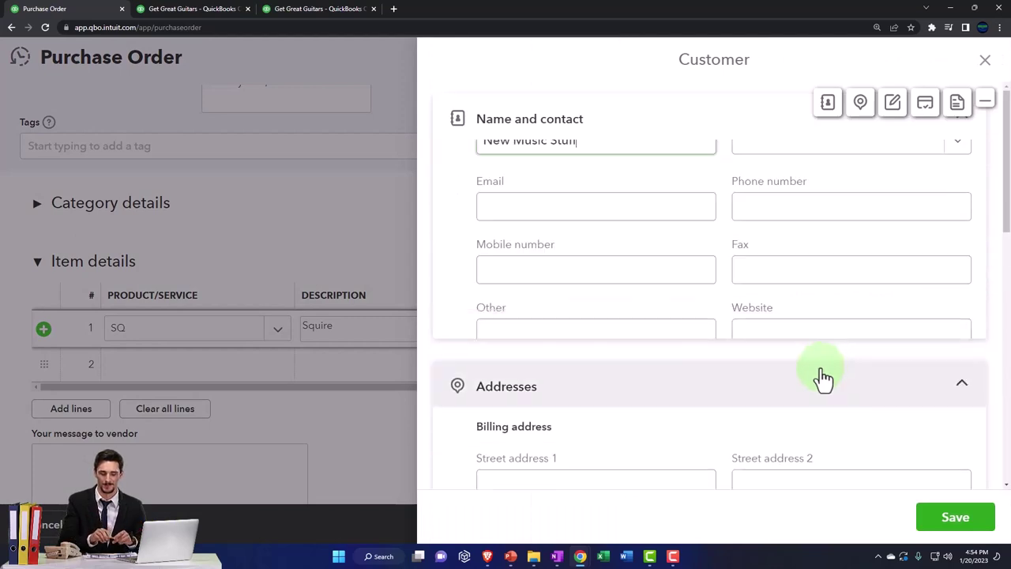
pyautogui.moveTo(536, 245); pyautogui.dragTo(445, 248)
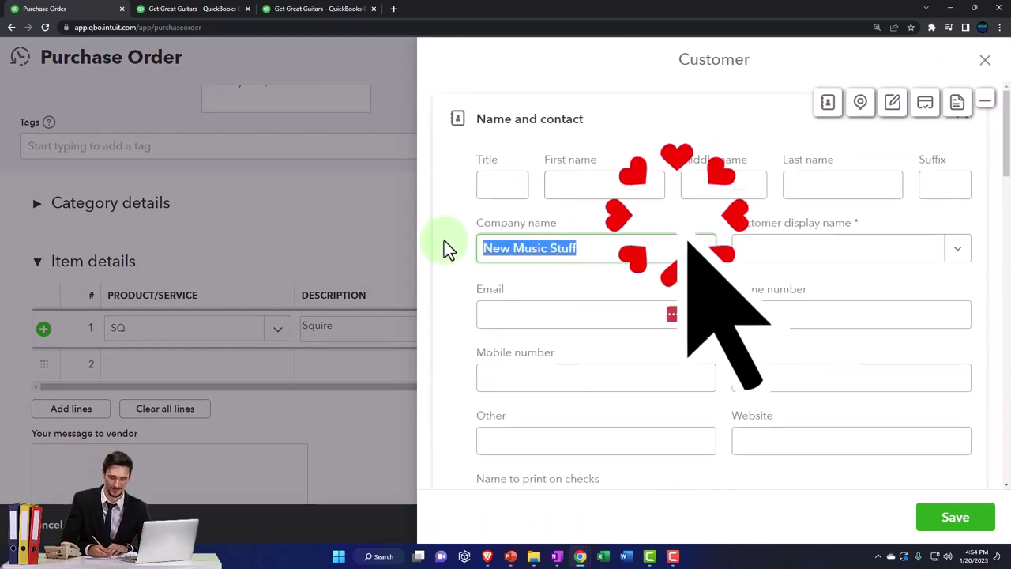
pyautogui.click(803, 261)
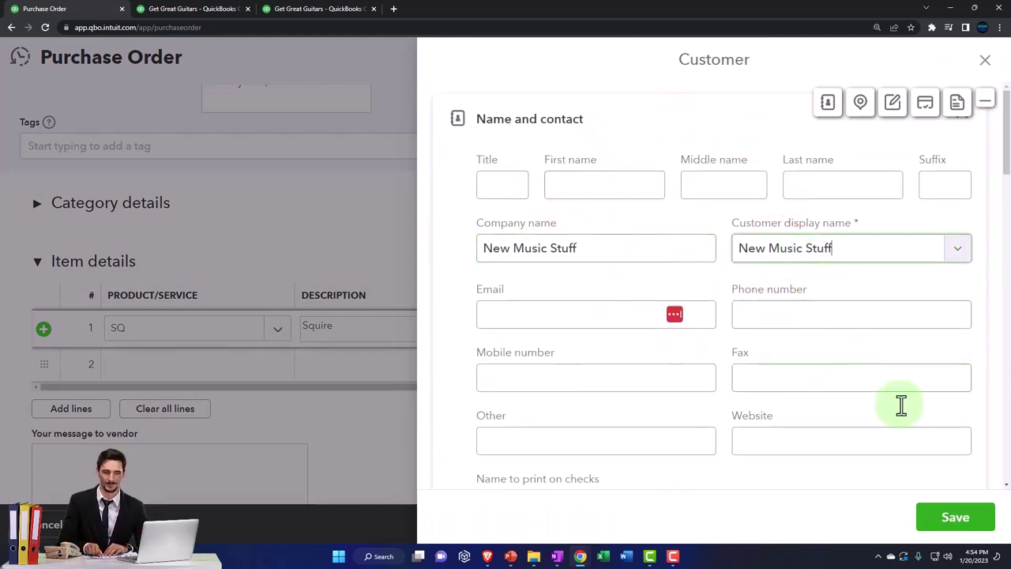
pyautogui.click(954, 518)
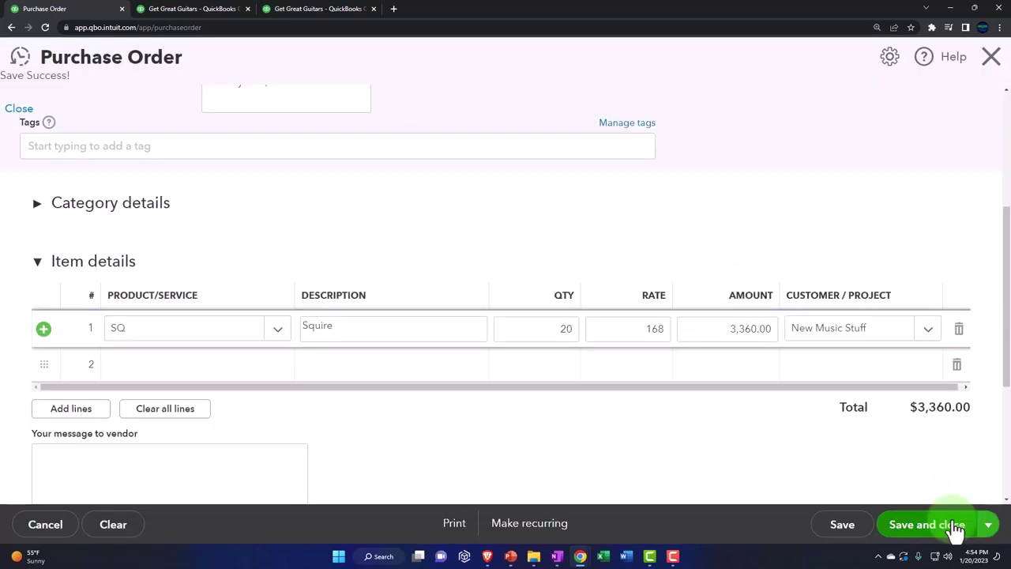
pyautogui.click(455, 391)
pyautogui.click(236, 372)
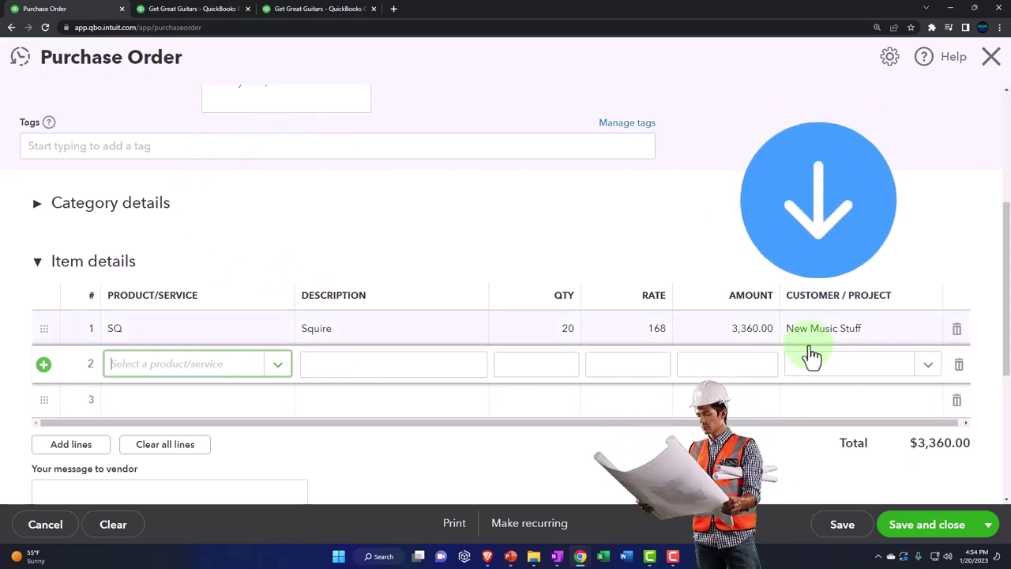
pyautogui.scroll(1, 812, 356)
pyautogui.scroll(5, 811, 356)
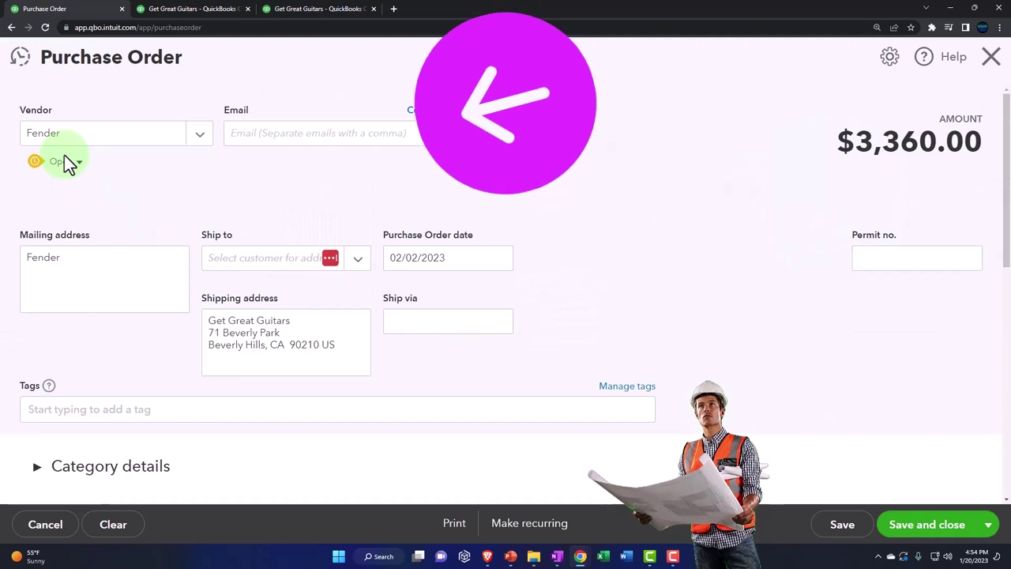
pyautogui.scroll(-1, 231, 267)
pyautogui.scroll(-2, 231, 267)
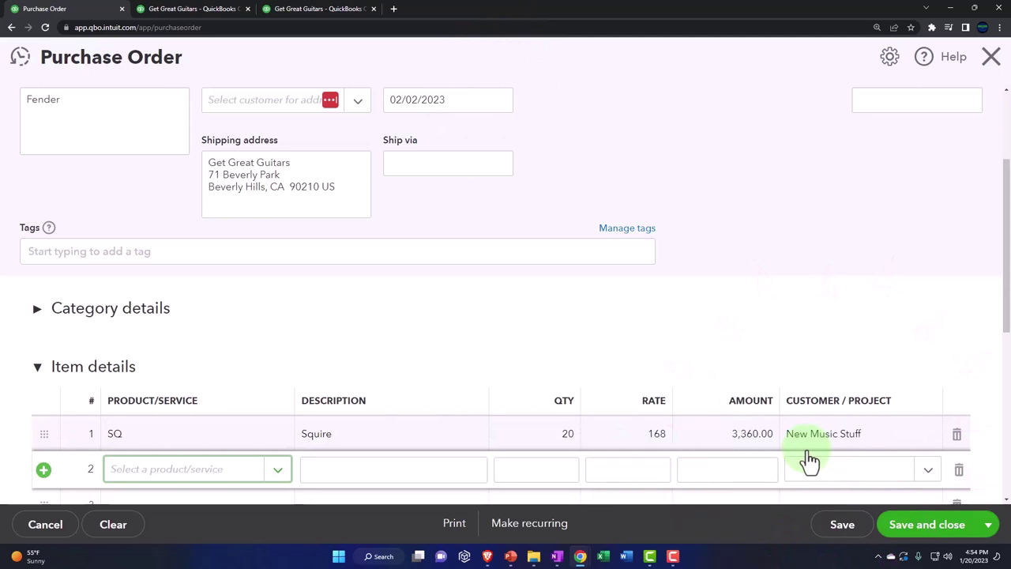
pyautogui.scroll(-1, 810, 462)
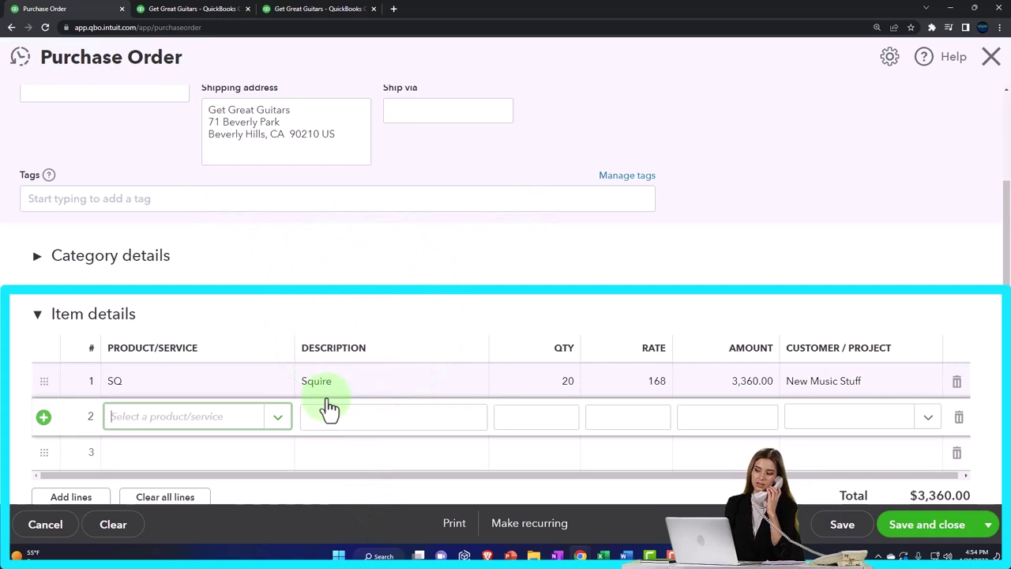
pyautogui.scroll(-2, 330, 409)
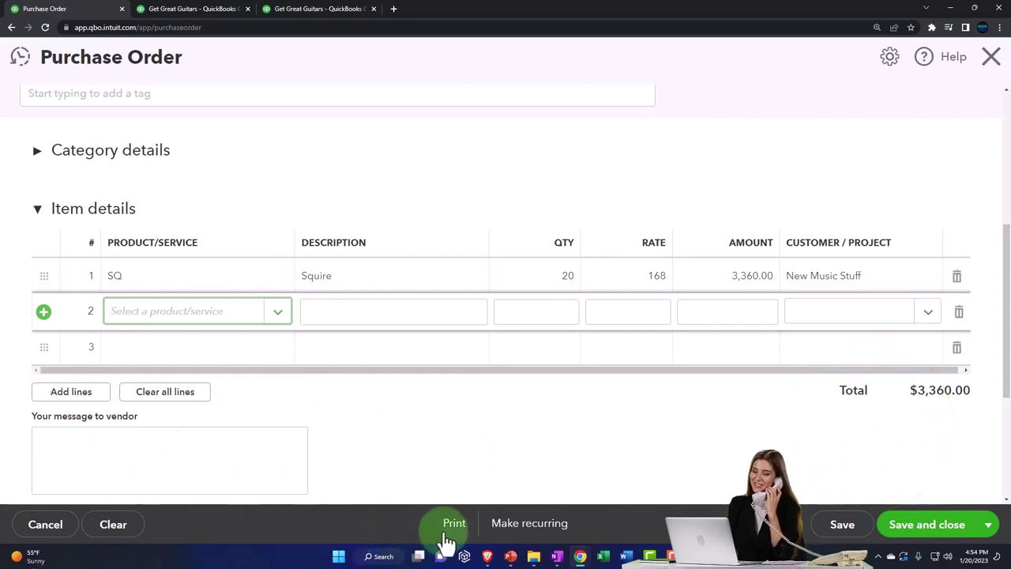
# Save purchase order #1006 for Fender ($3,360.00) and review its PDF print preview
pyautogui.click(452, 525)
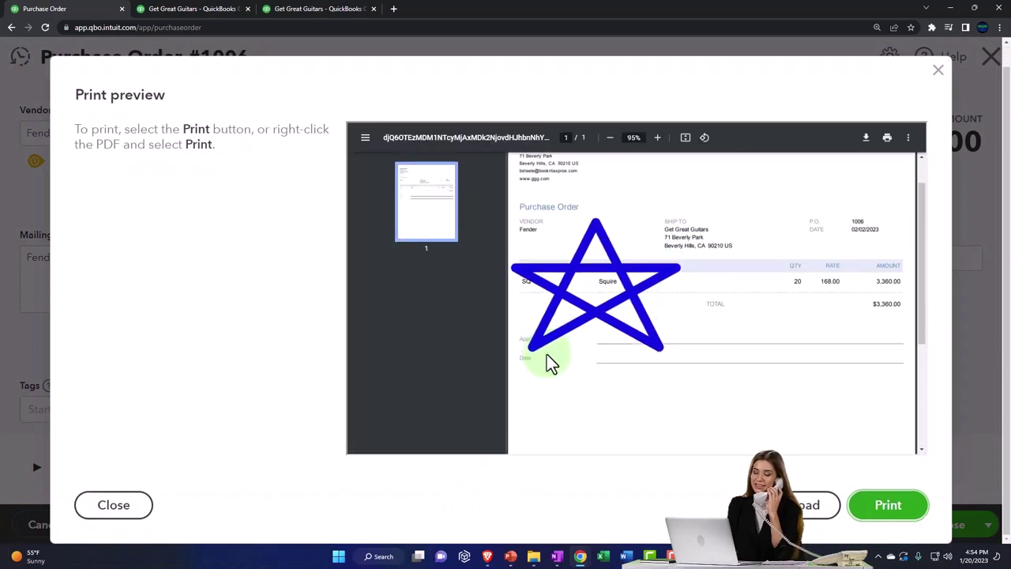
pyautogui.scroll(-4, 546, 355)
pyautogui.scroll(5, 547, 356)
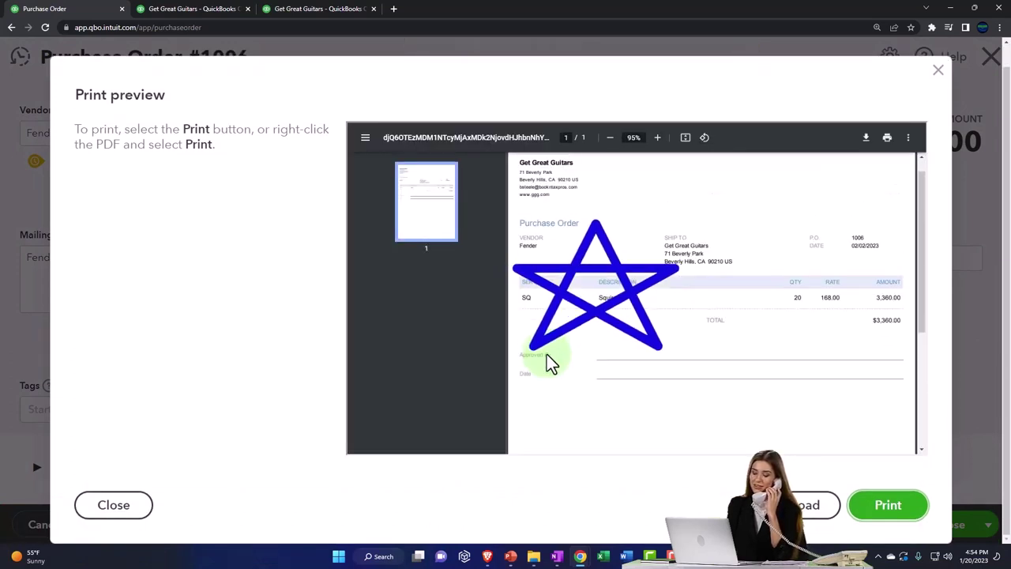
# Dismiss the print preview to show saved Purchase Order #1006 for Fender again
pyautogui.click(939, 72)
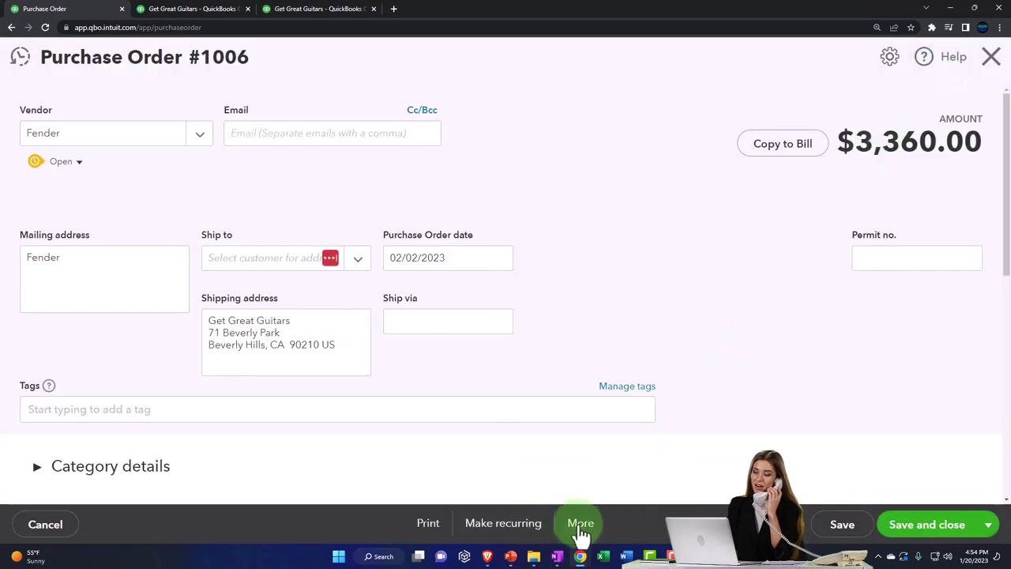